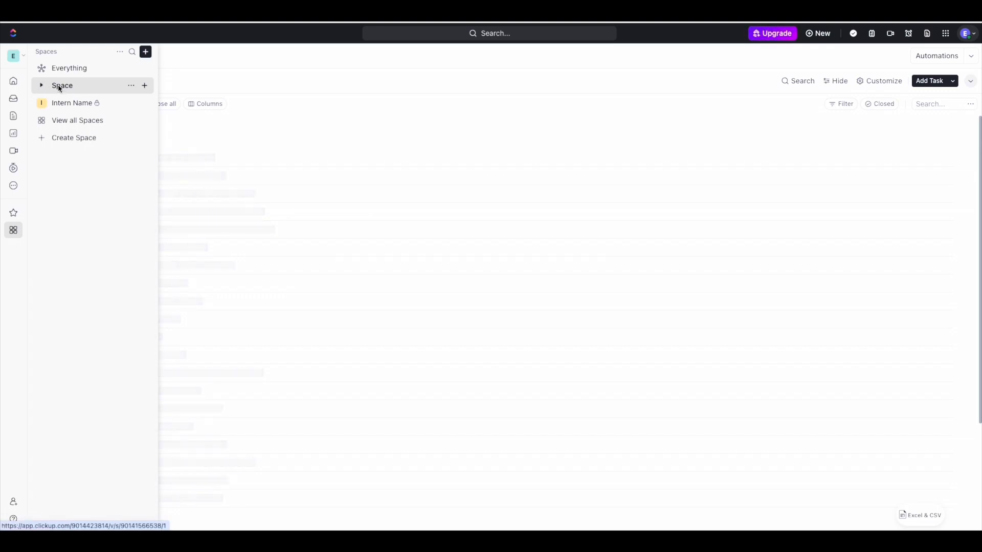
Step: Browse the folder and list templates available for Space in the Template Center, then close it without choosing one
click(145, 87)
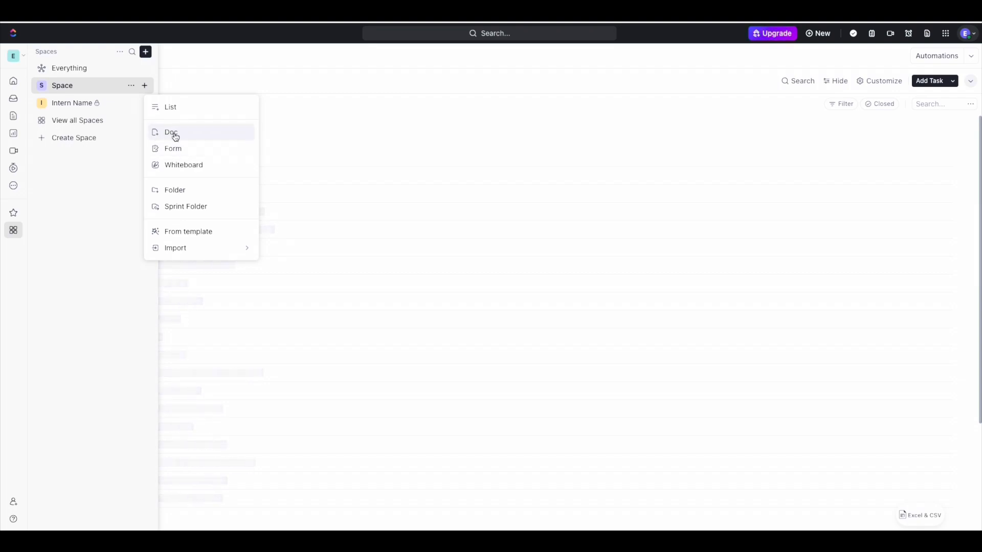
mouse_move(247, 251)
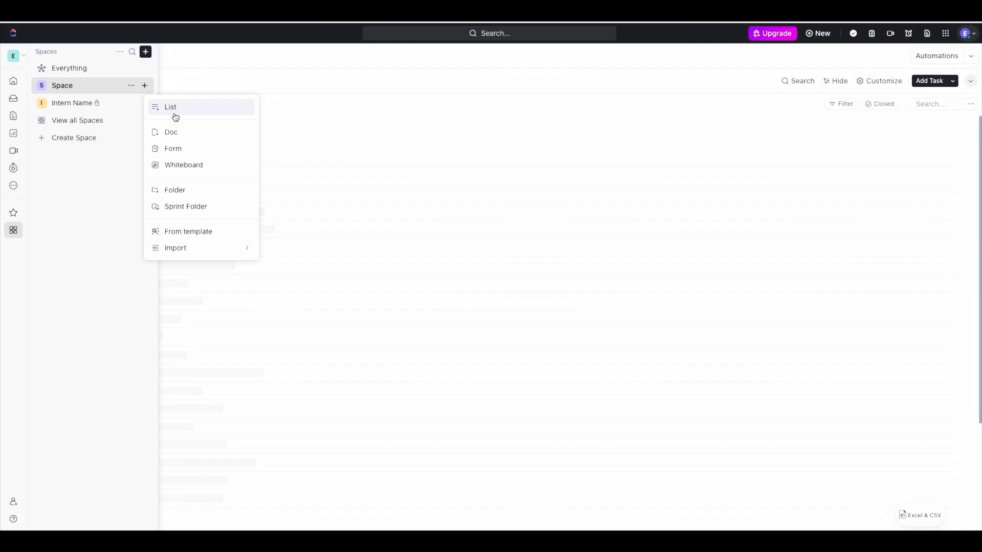
click(232, 240)
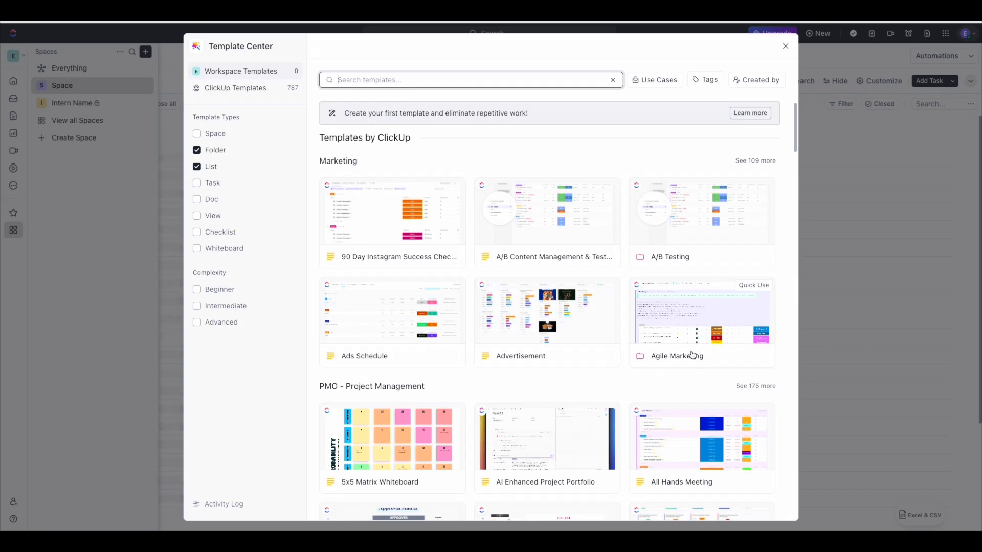
scroll(693, 355, down, 4)
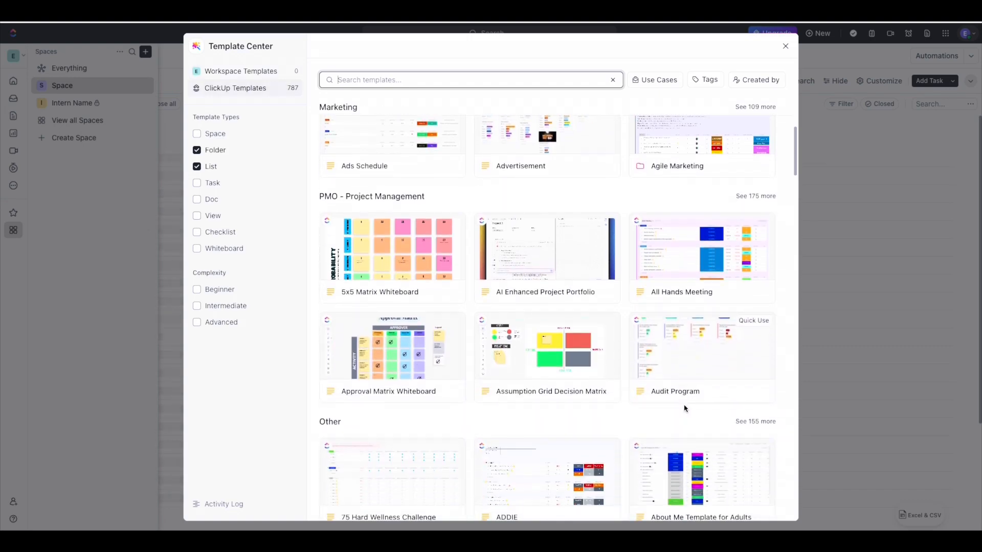
scroll(685, 407, down, 6)
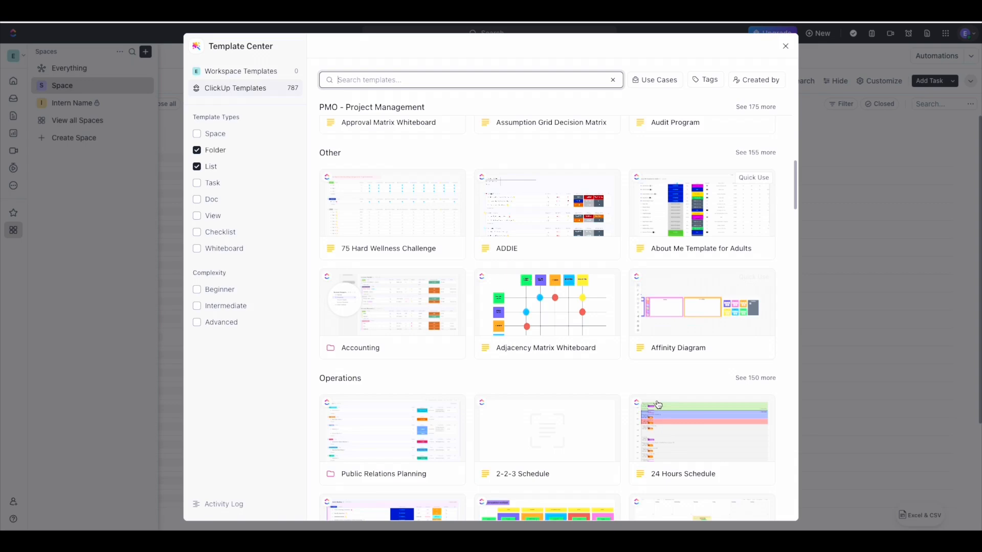
scroll(658, 405, down, 7)
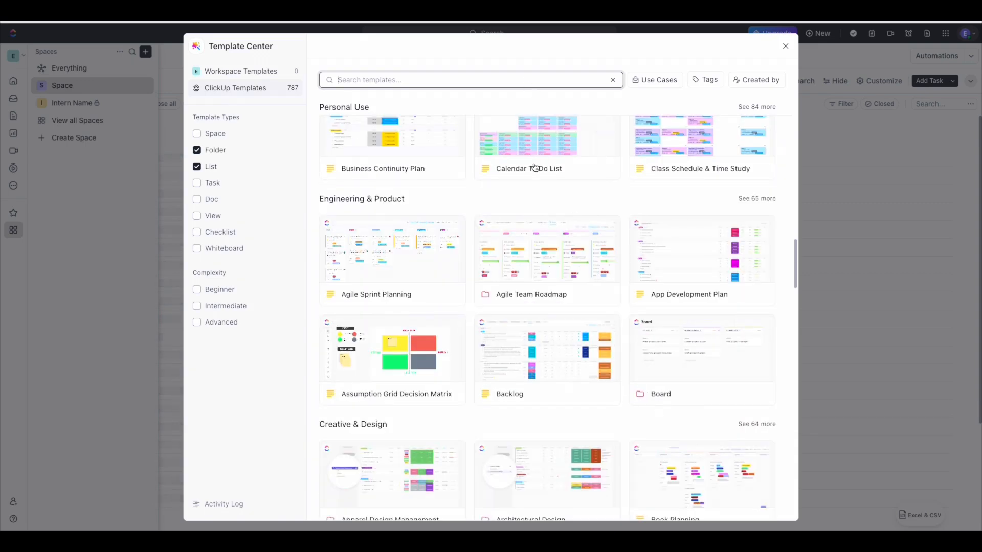
scroll(534, 168, up, 2)
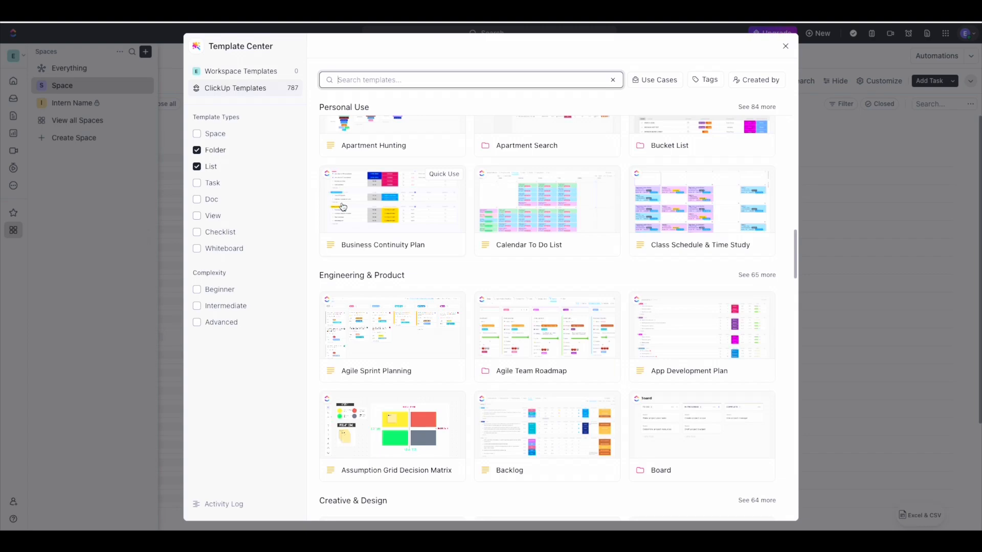
scroll(559, 437, down, 6)
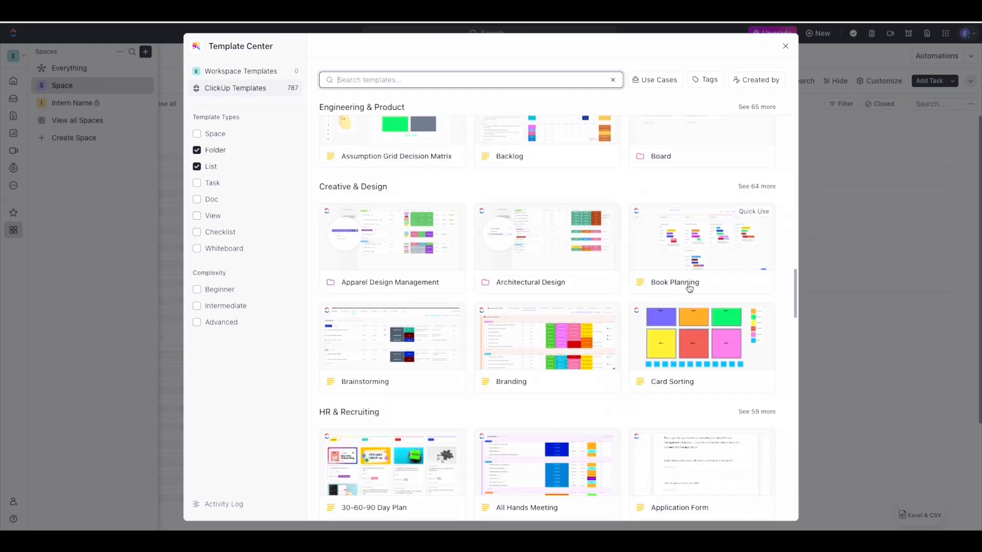
scroll(689, 288, down, 6)
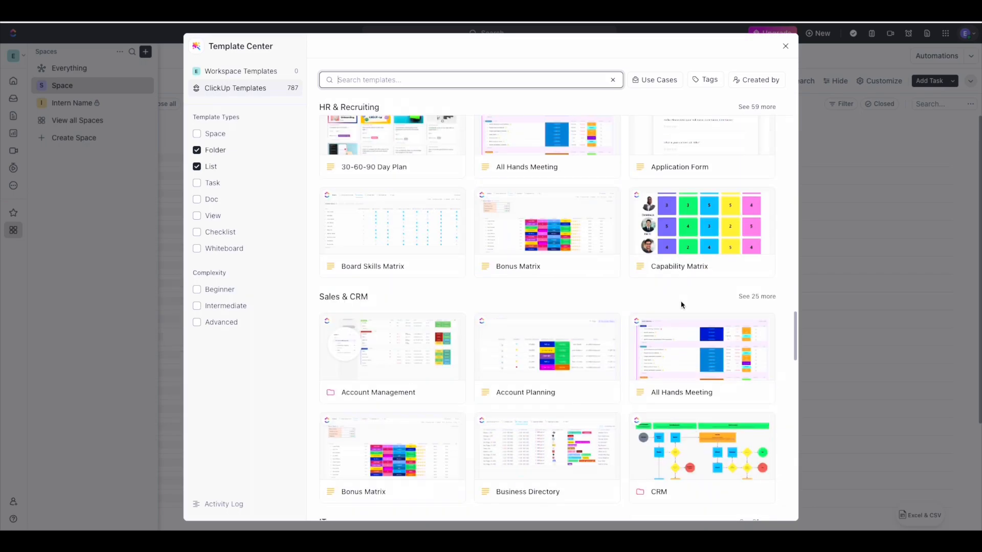
scroll(682, 305, down, 6)
scroll(679, 305, up, 20)
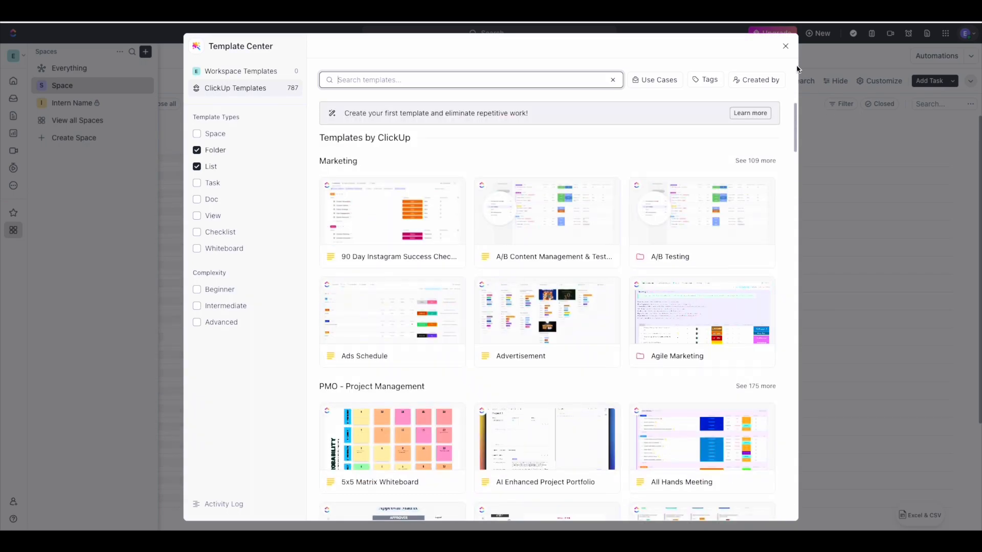
click(786, 48)
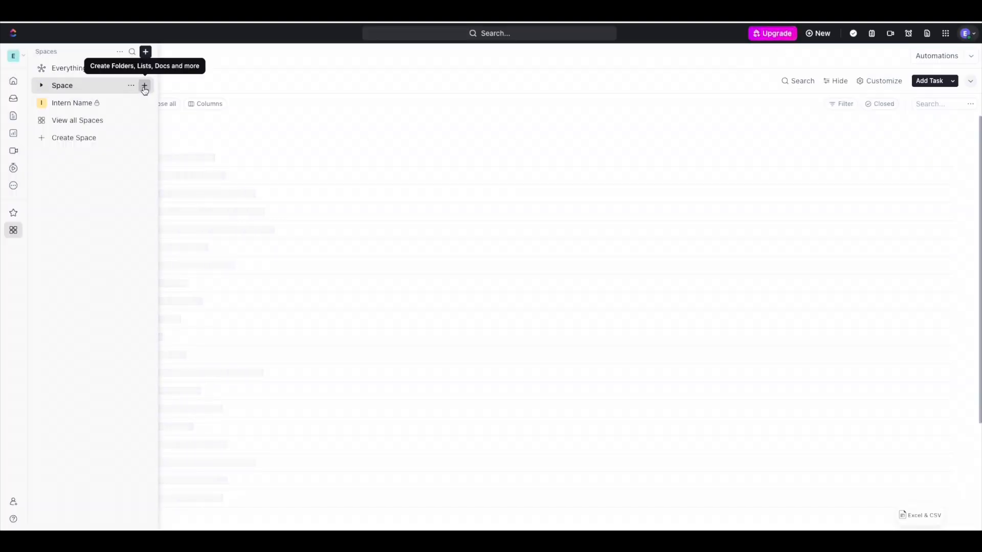
Step: Create a non-private list named YouTube Client Sample in Space and dismiss the side panels covering it
click(144, 87)
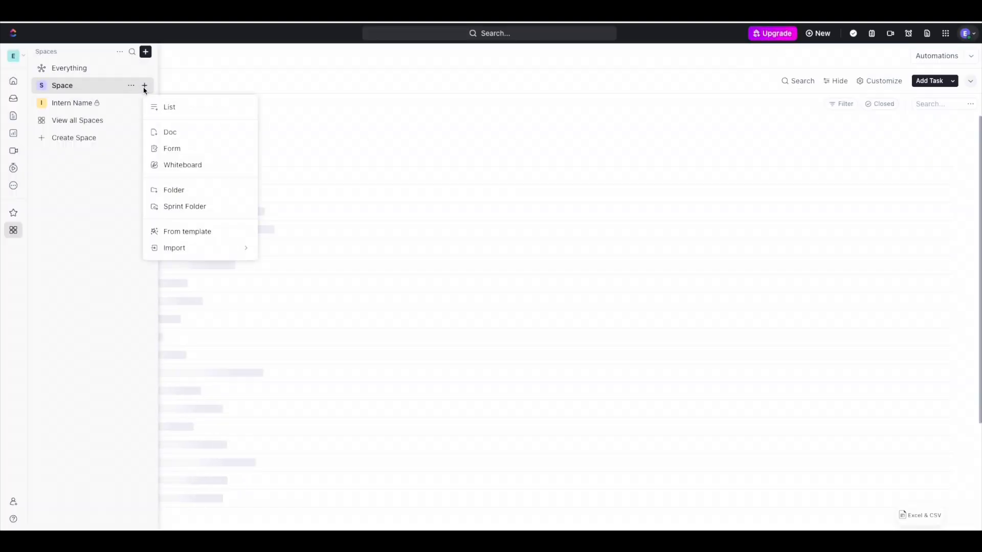
click(234, 114)
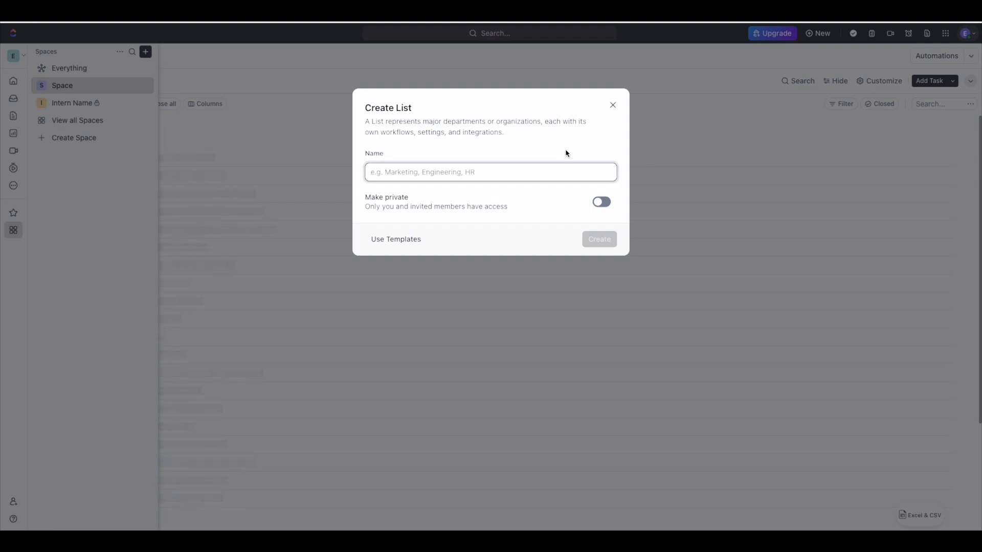
text(YouTube Cl)
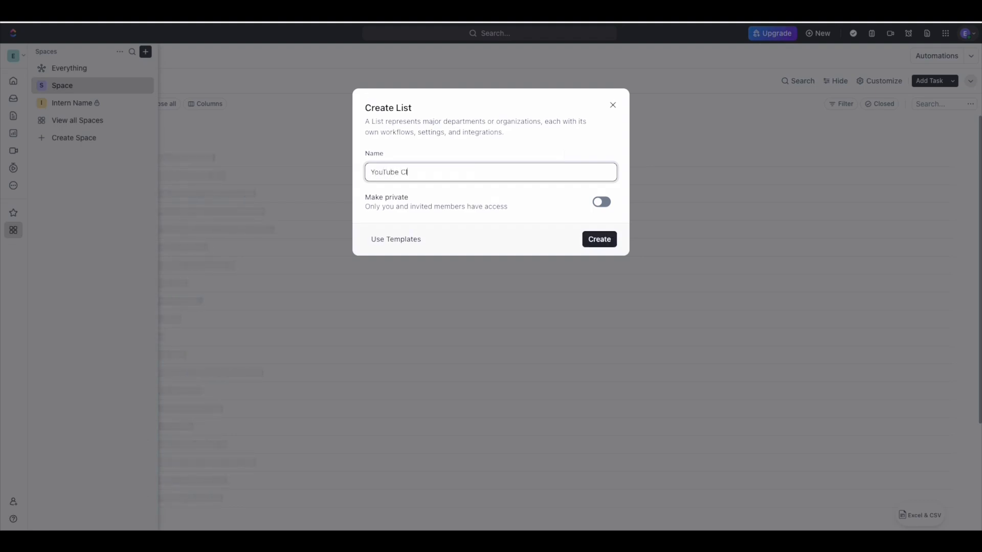
text(ient Sample)
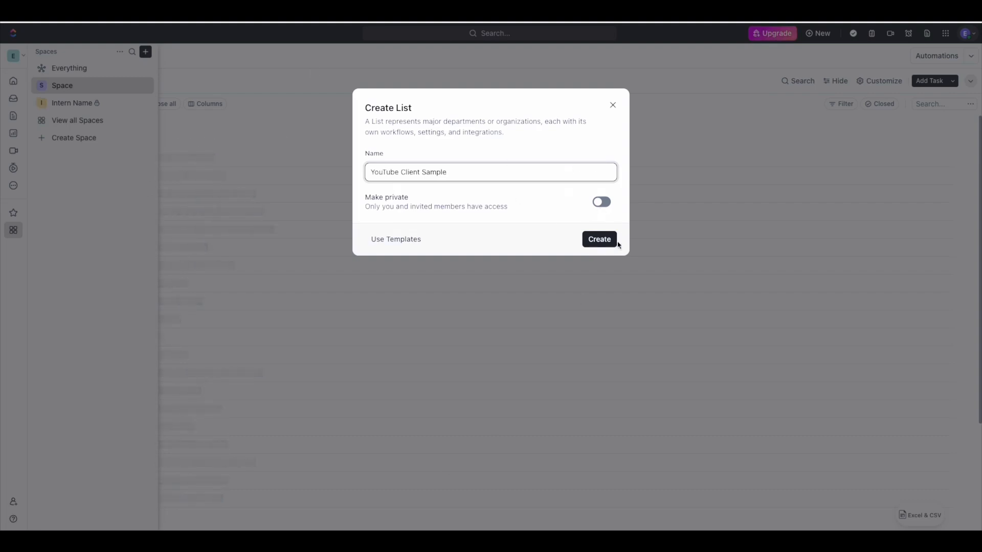
click(601, 240)
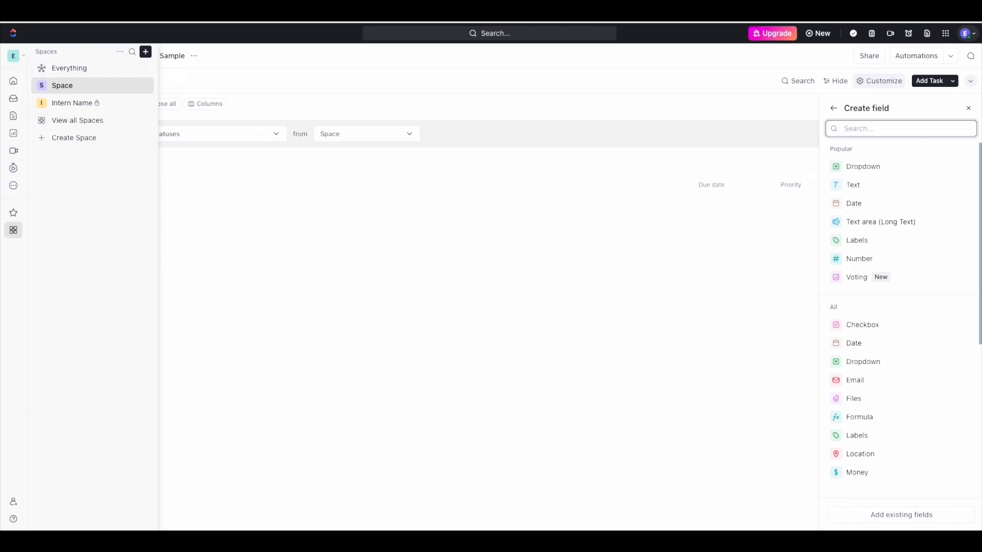
click(180, 82)
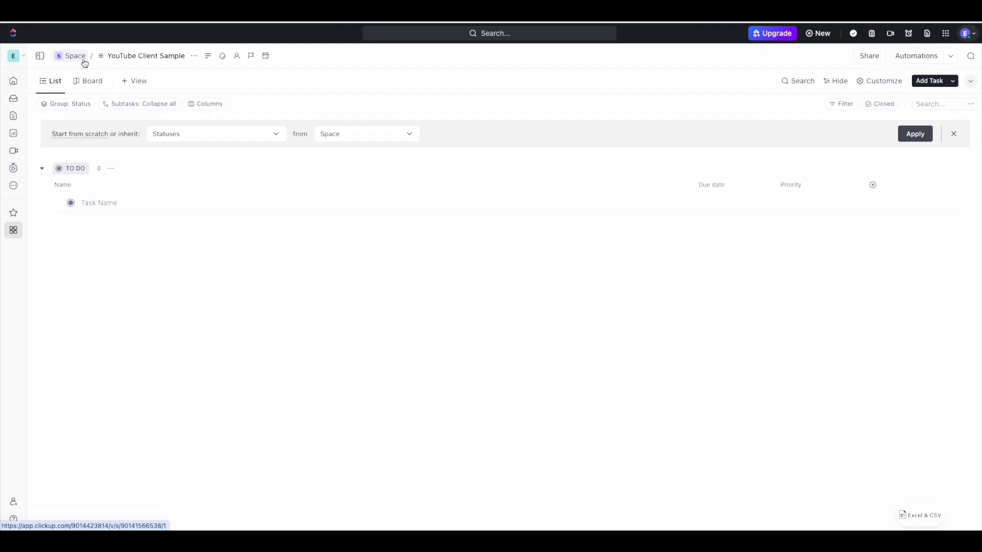
Step: Examine the list's color and assignee options and the list properties it can inherit from Space
click(223, 56)
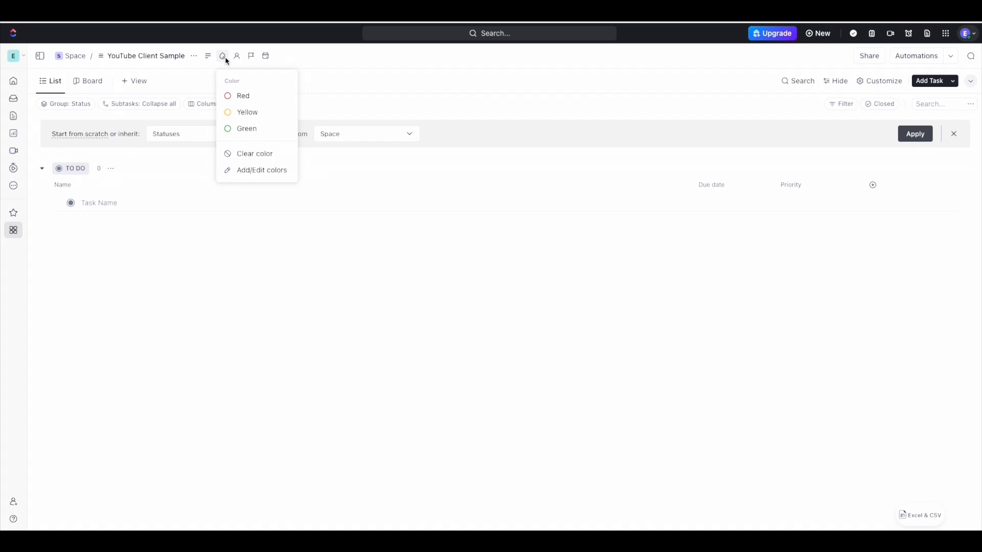
click(235, 57)
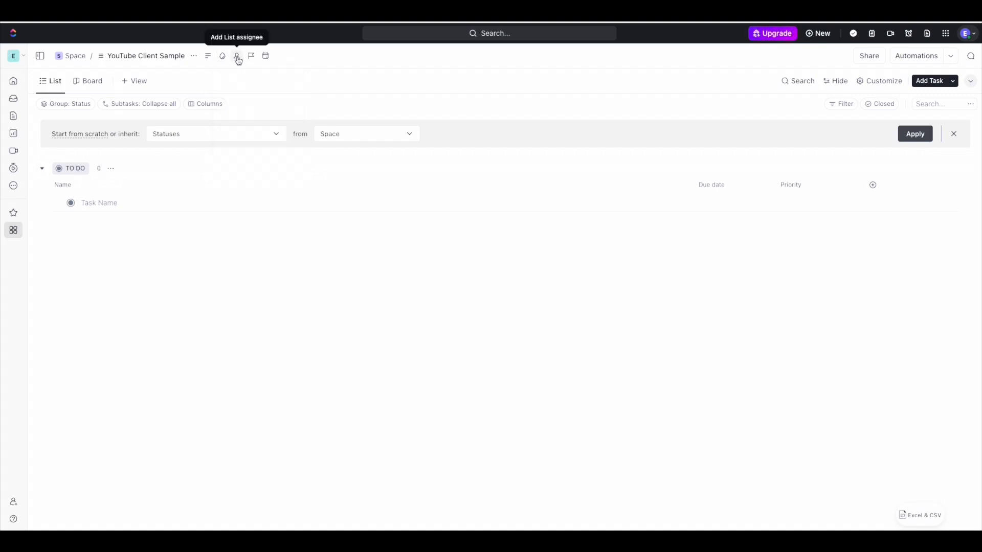
click(238, 59)
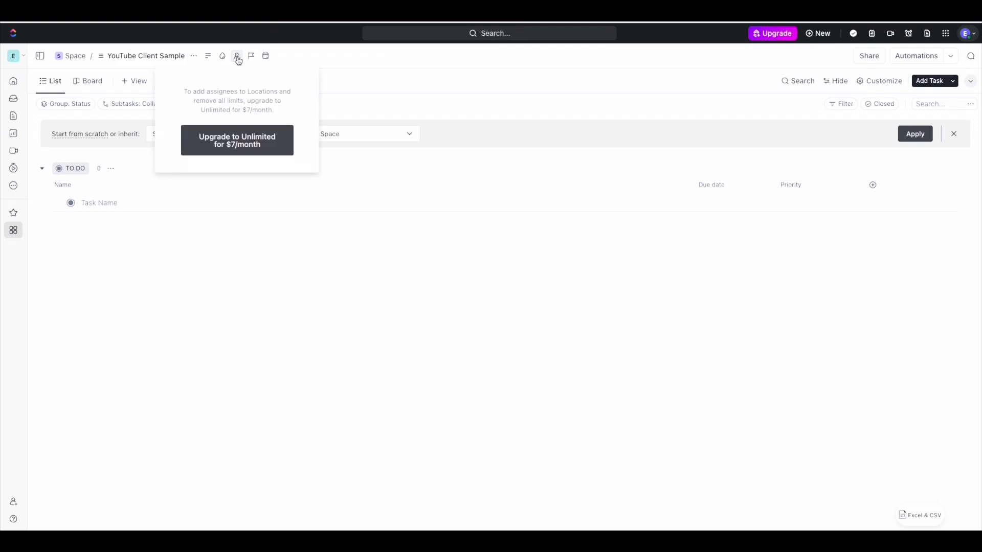
click(335, 76)
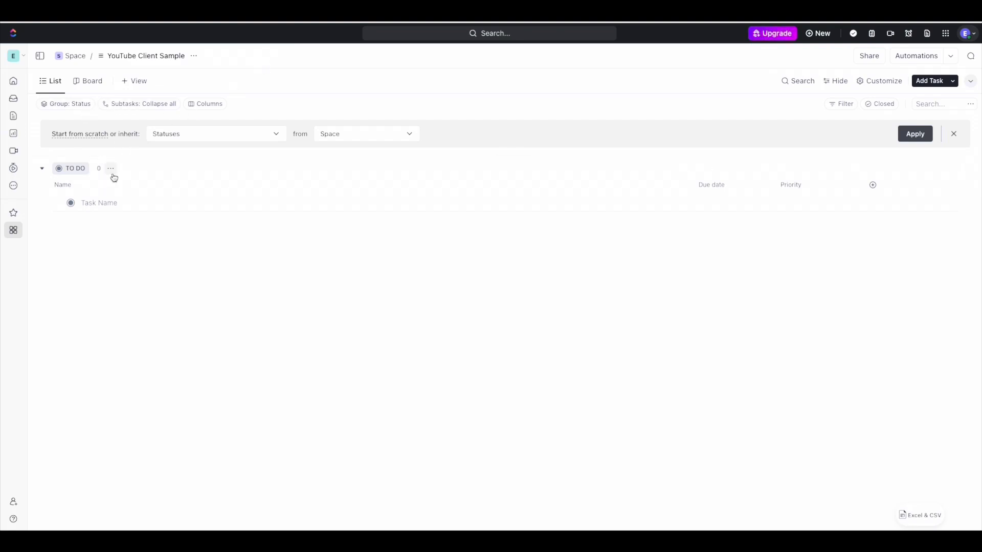
click(275, 135)
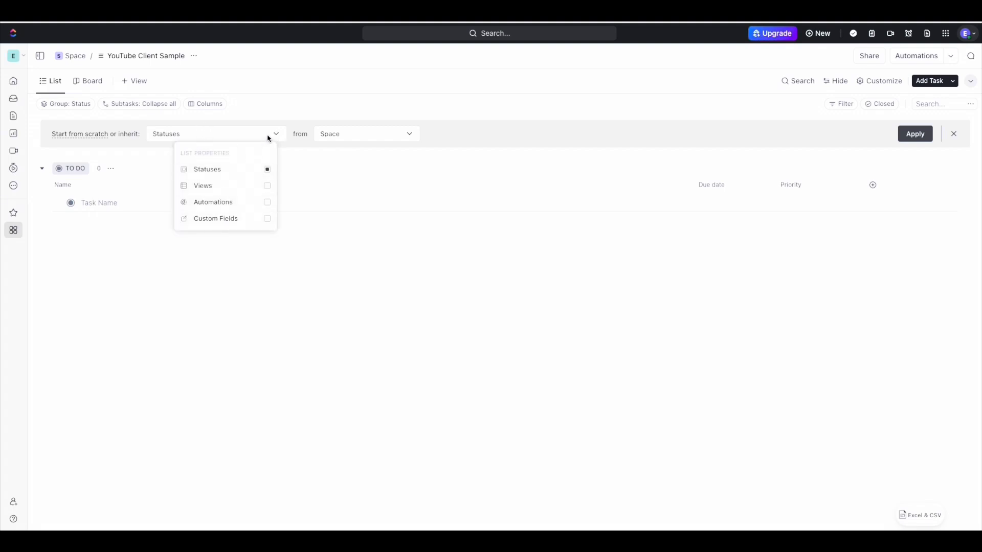
click(276, 135)
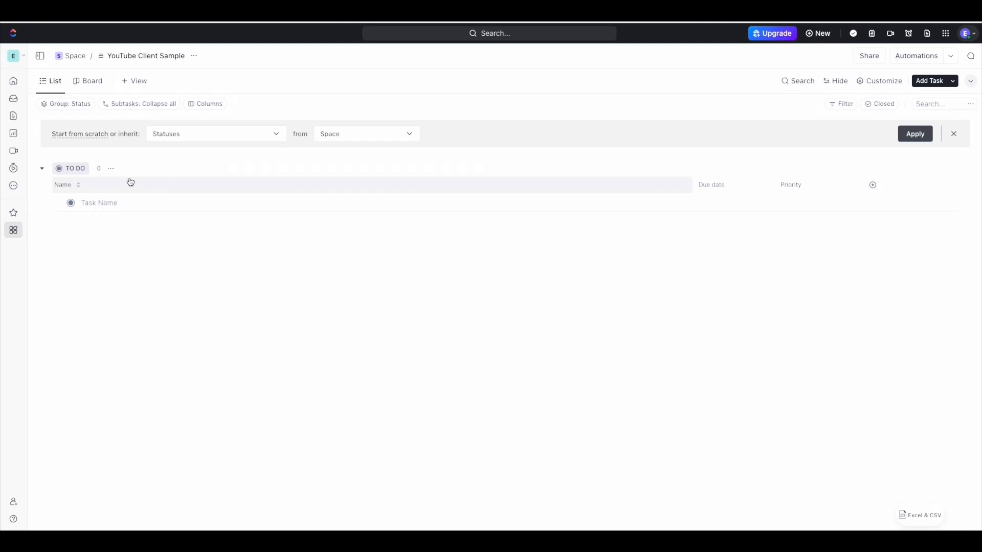
Step: Apply the Client Kanban Template as the custom statuses of the YouTube Client Sample list
click(111, 169)
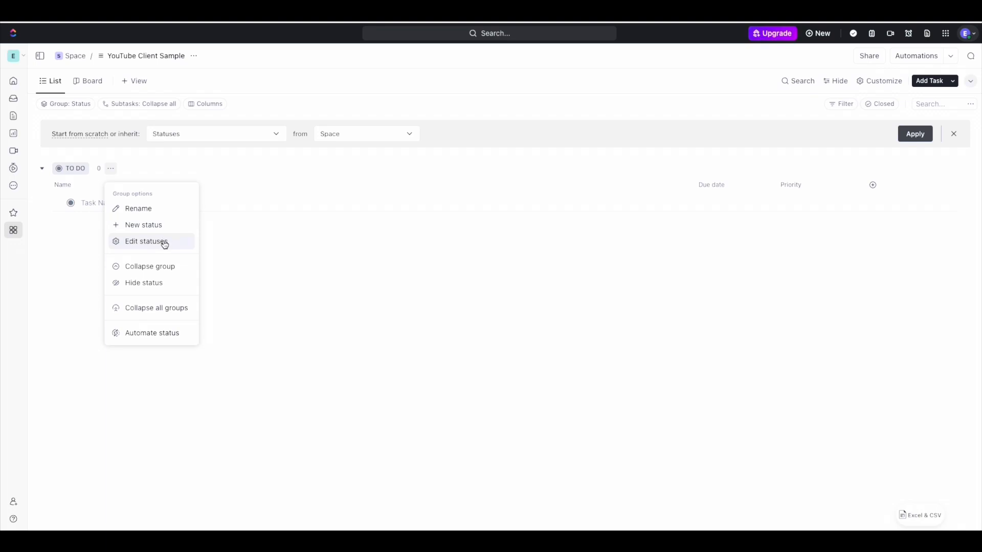
click(164, 244)
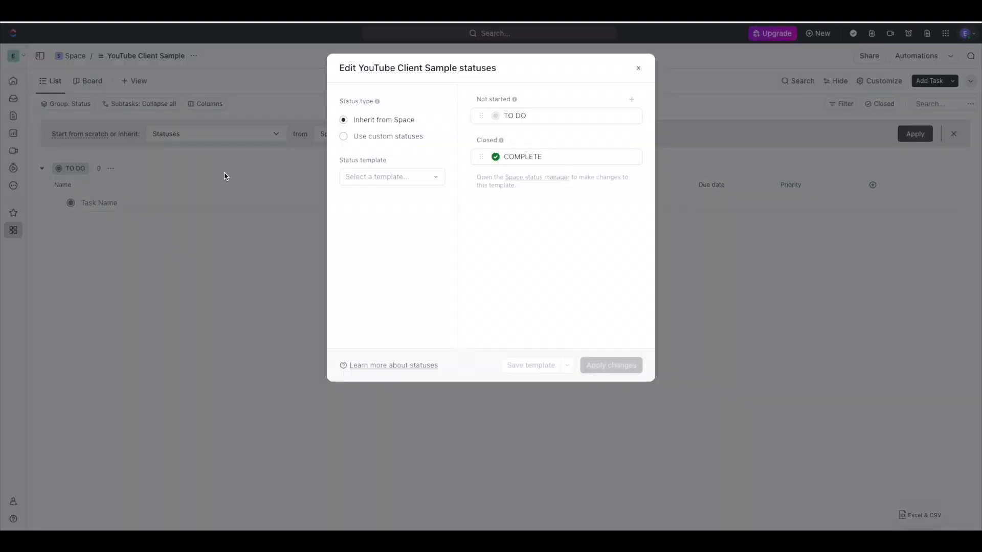
click(387, 179)
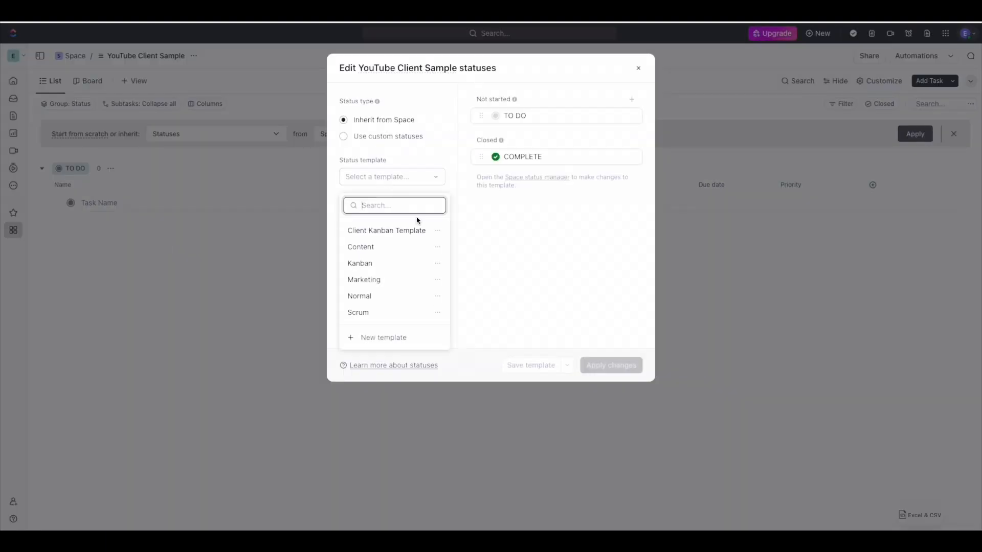
click(409, 231)
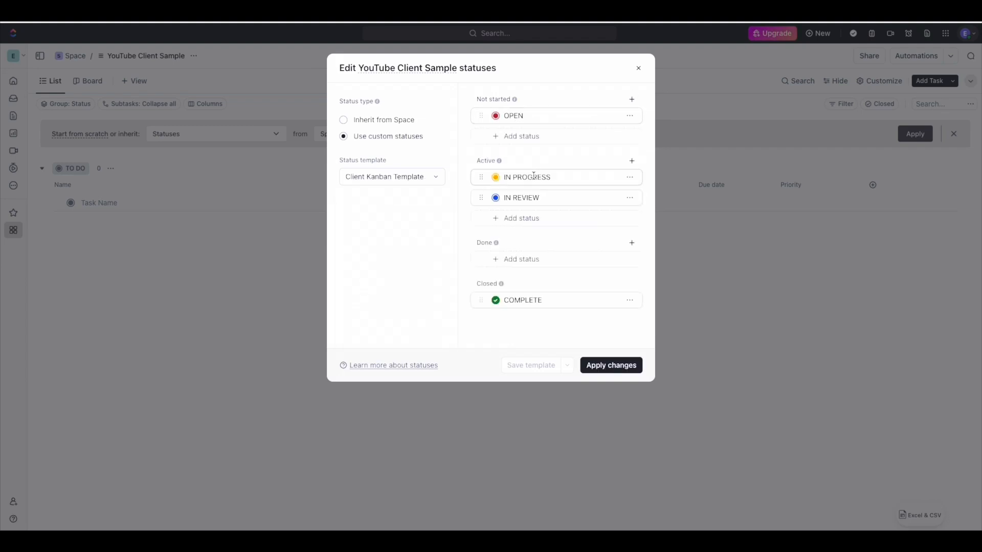
click(619, 370)
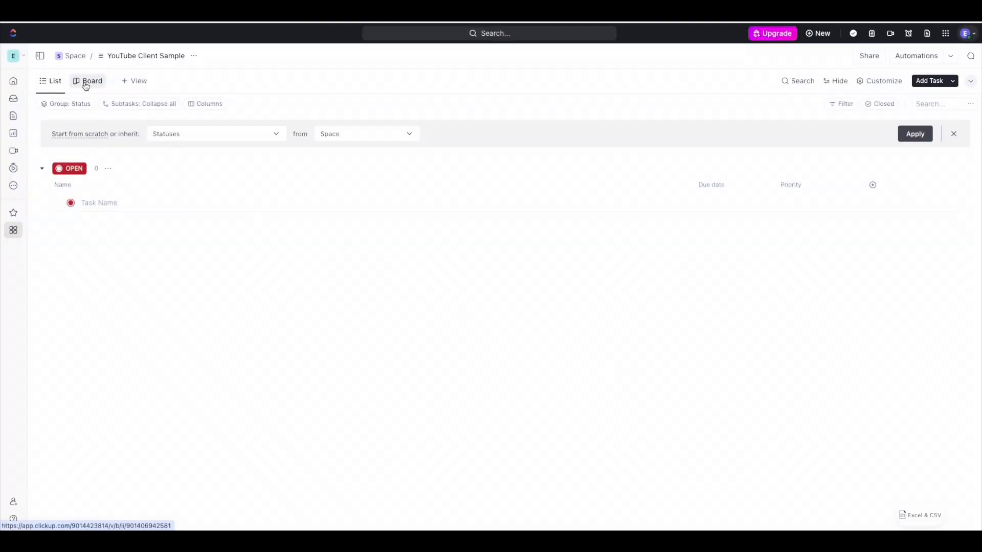
Step: Switch the list to Board view and open a blank task entry under OPEN, leaving it unsaved
click(86, 83)
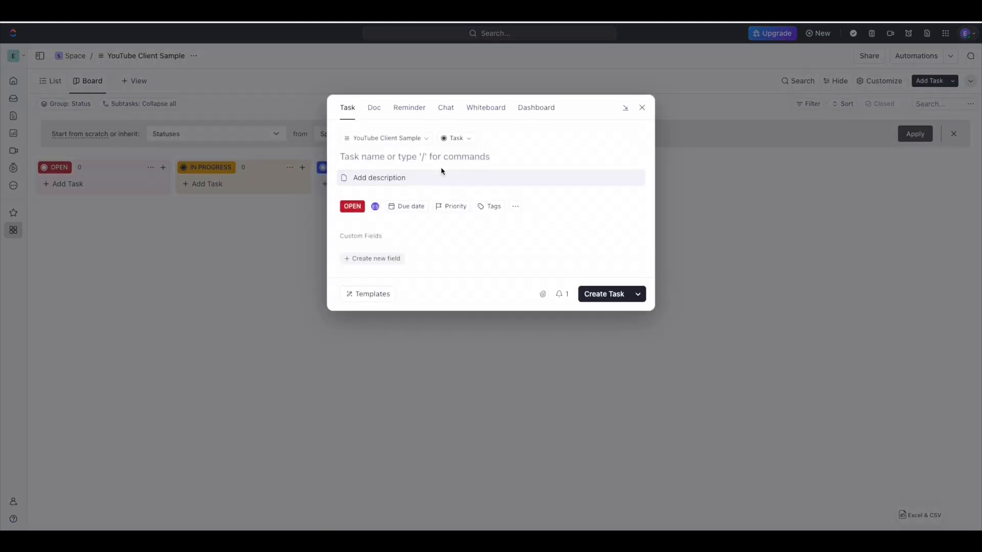
click(642, 108)
click(78, 183)
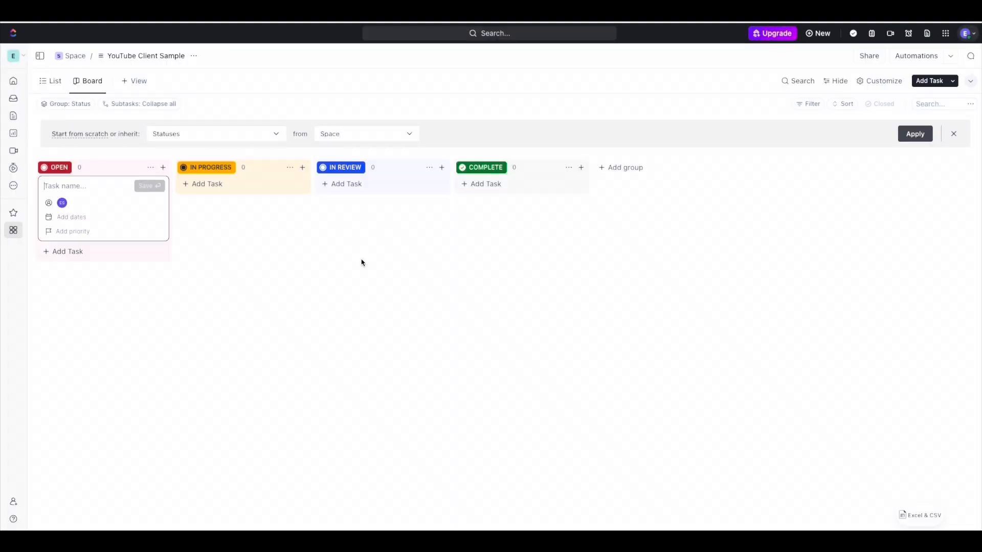
click(364, 263)
Step: Examine the creation forms for a task, Doc, Reminder, Chat, Whiteboard and Dashboard without creating anything
click(936, 83)
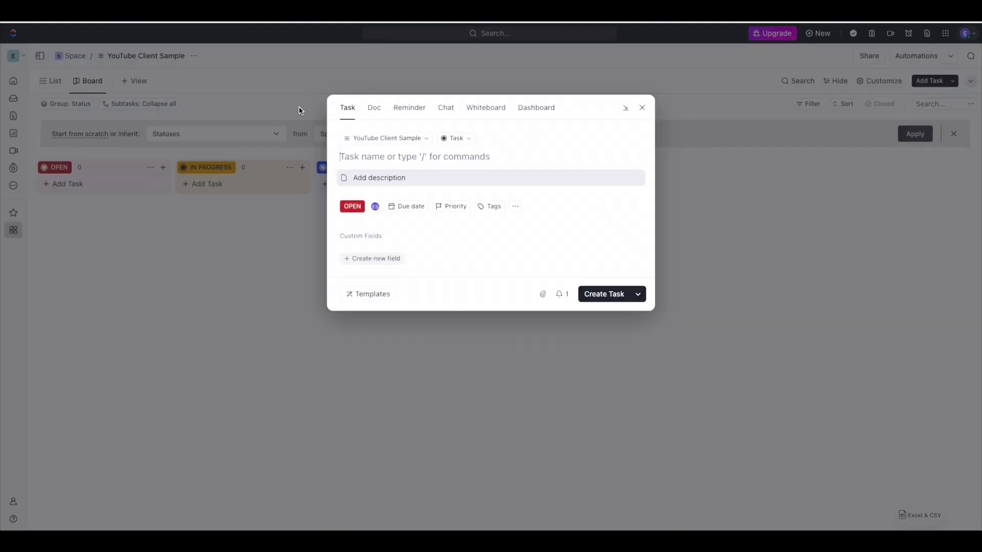
click(375, 109)
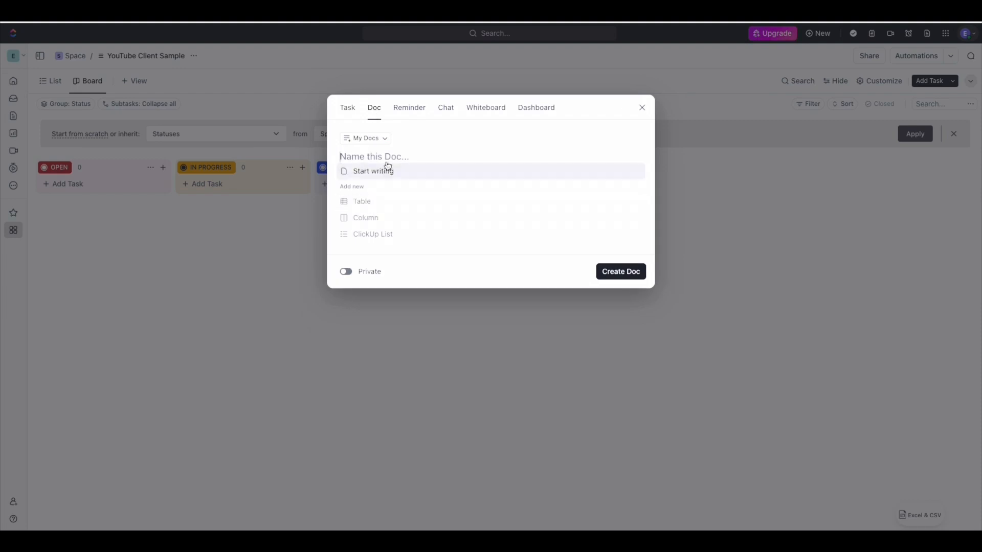
click(409, 108)
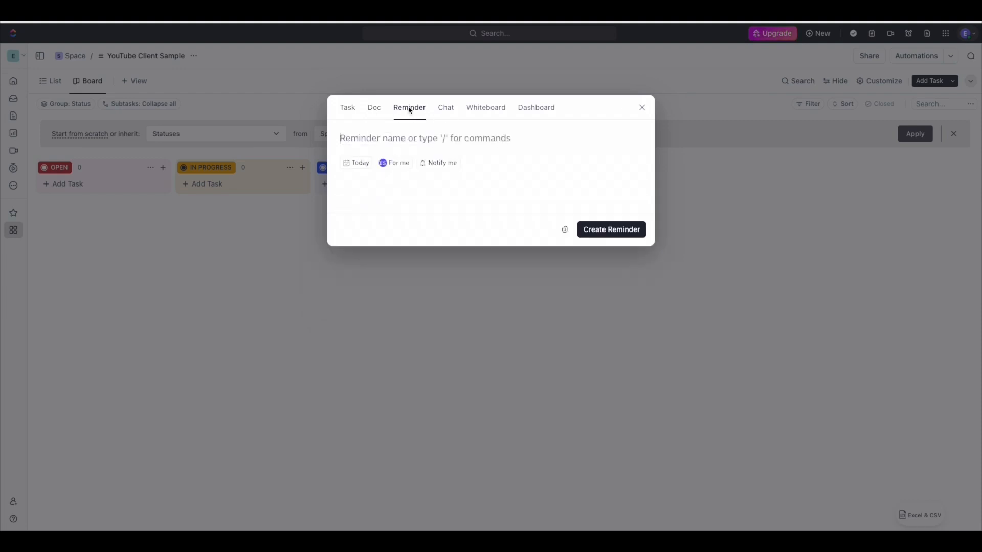
click(451, 114)
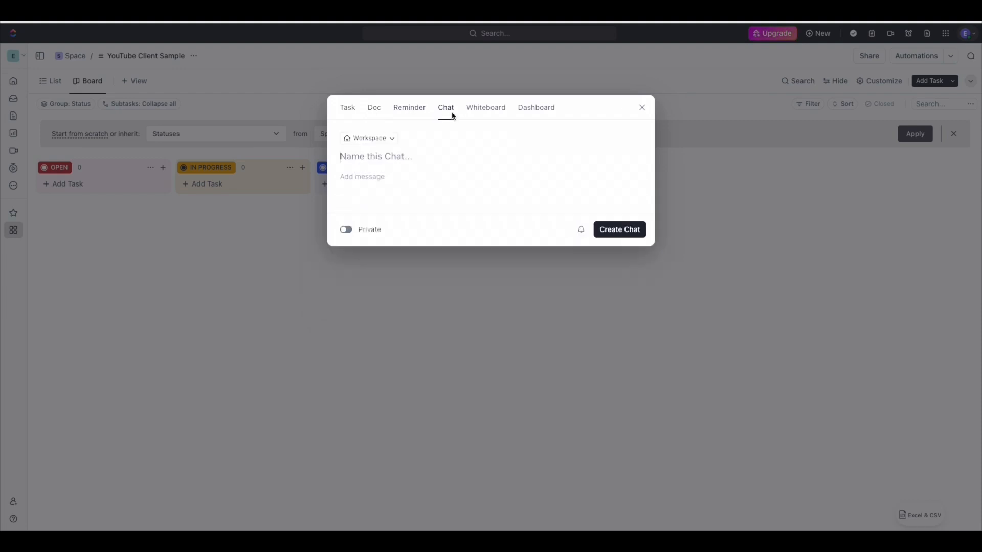
click(478, 113)
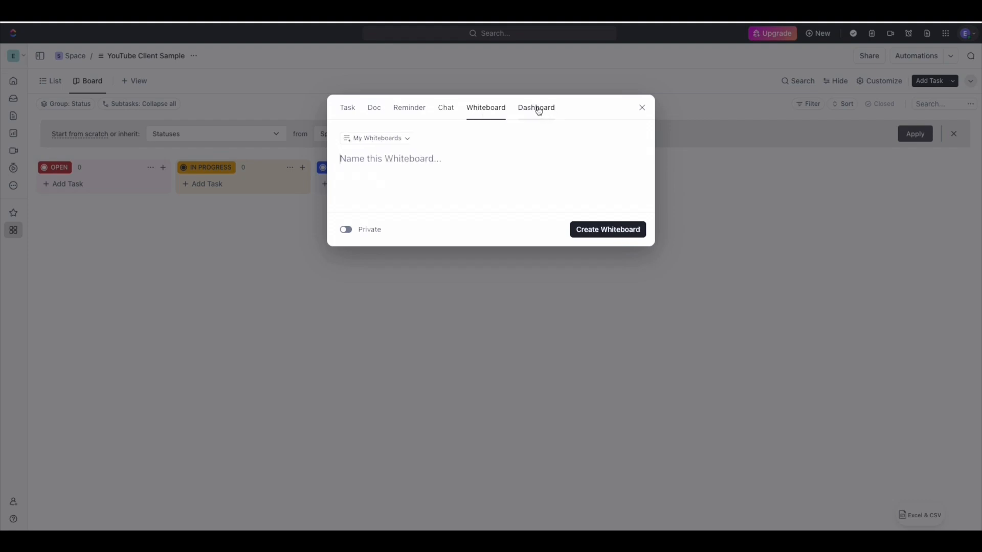
click(539, 109)
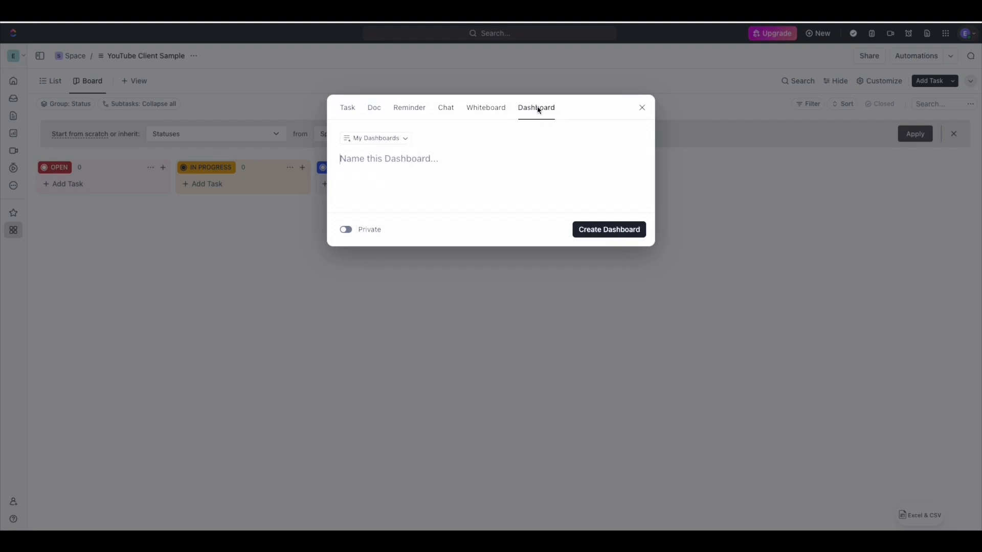
Step: Name the new task Sample Task with status OPEN and set its due date to 1/3/25
click(344, 111)
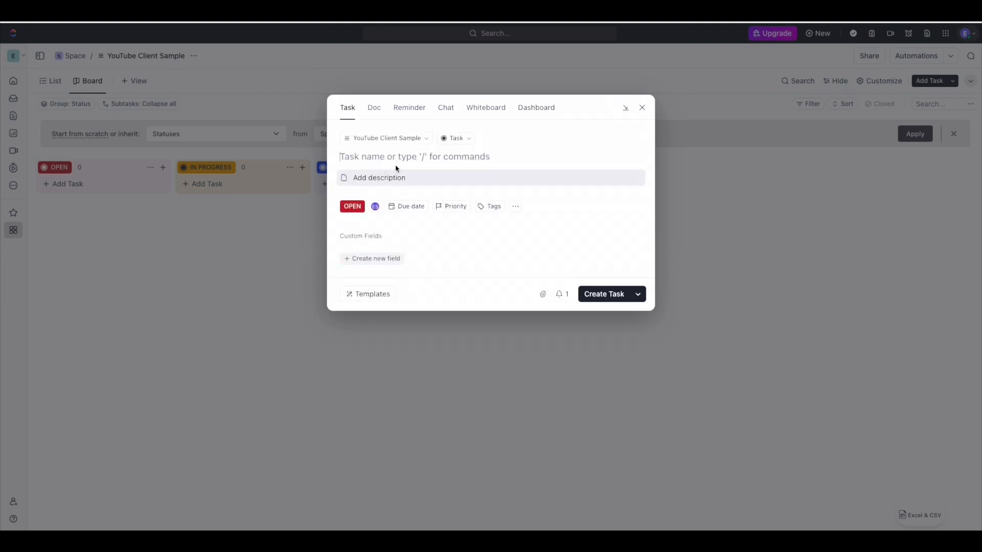
text(Sample Task)
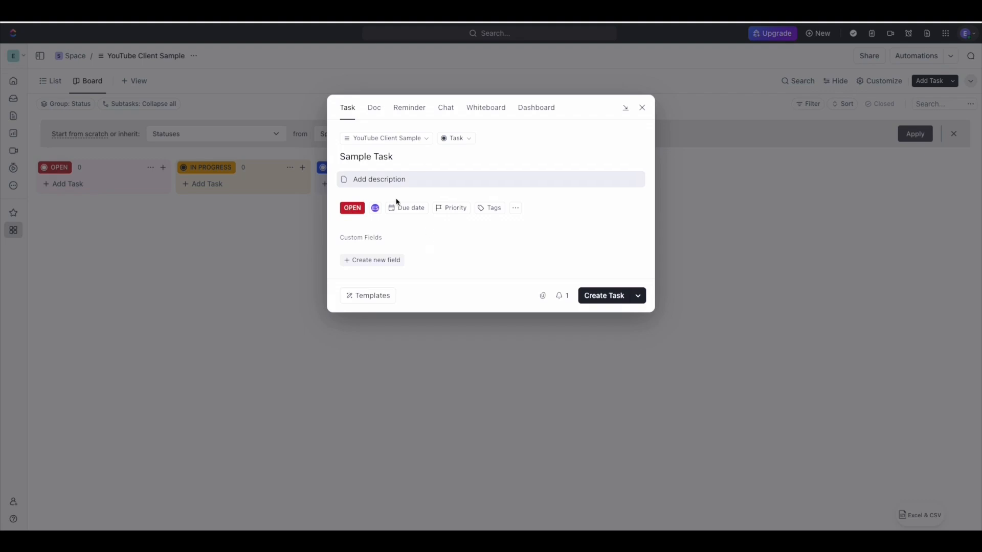
click(353, 213)
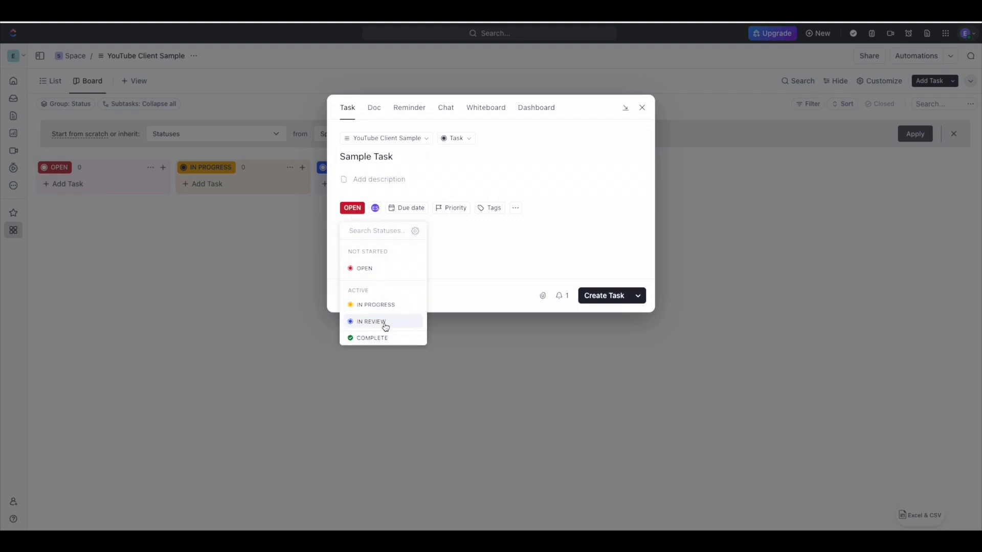
click(379, 278)
click(375, 208)
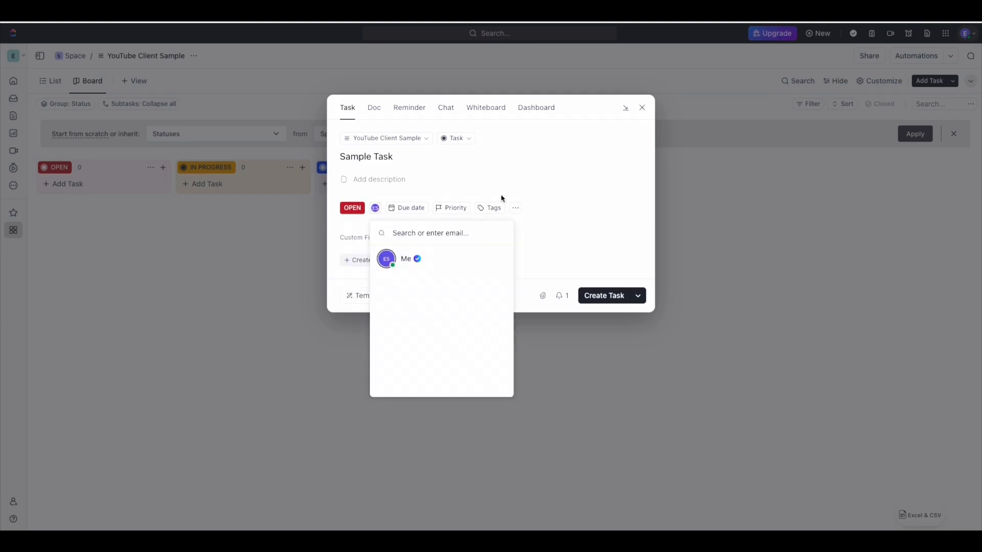
click(499, 174)
click(409, 208)
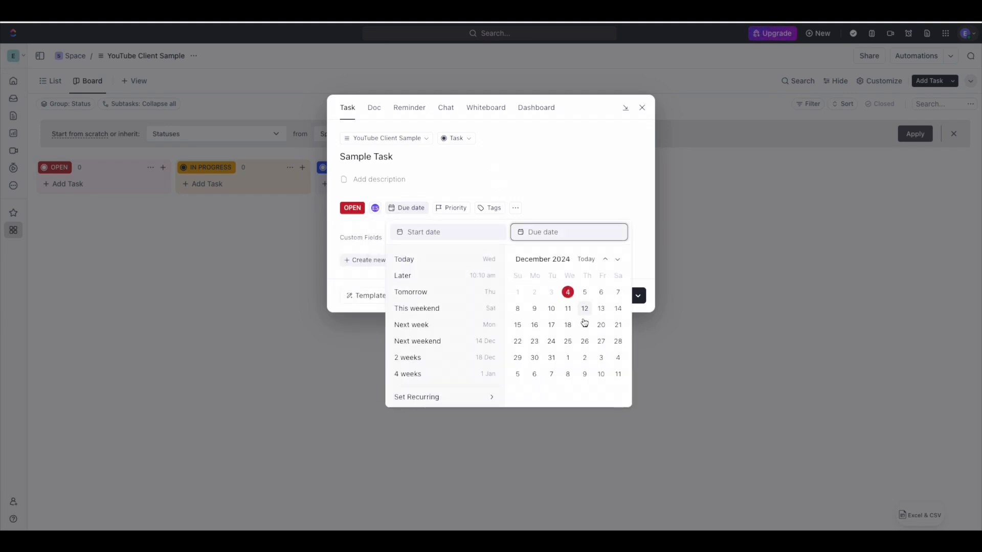
click(601, 358)
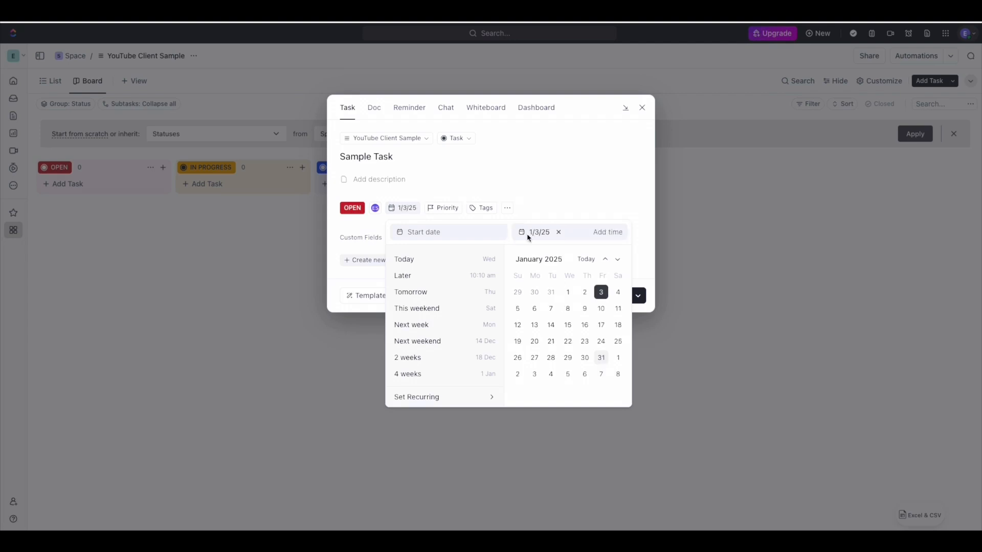
Step: Examine the priority, tag and dependency options for Sample Task without setting any of them
click(444, 213)
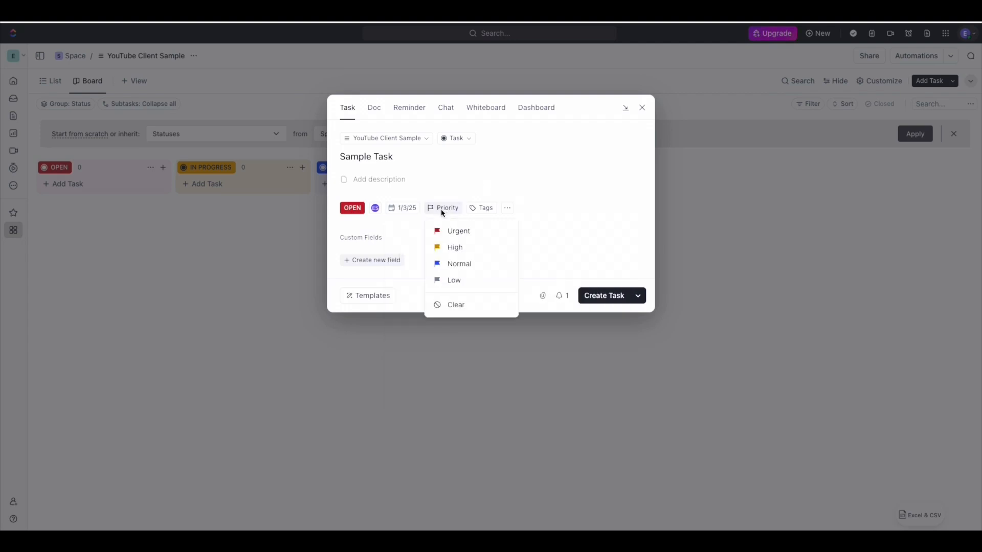
click(494, 208)
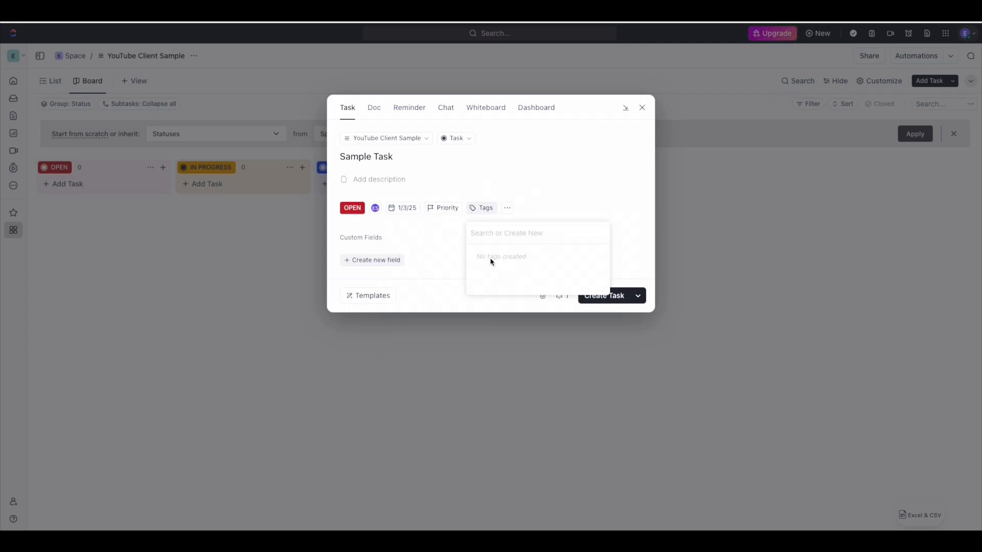
click(506, 207)
click(507, 208)
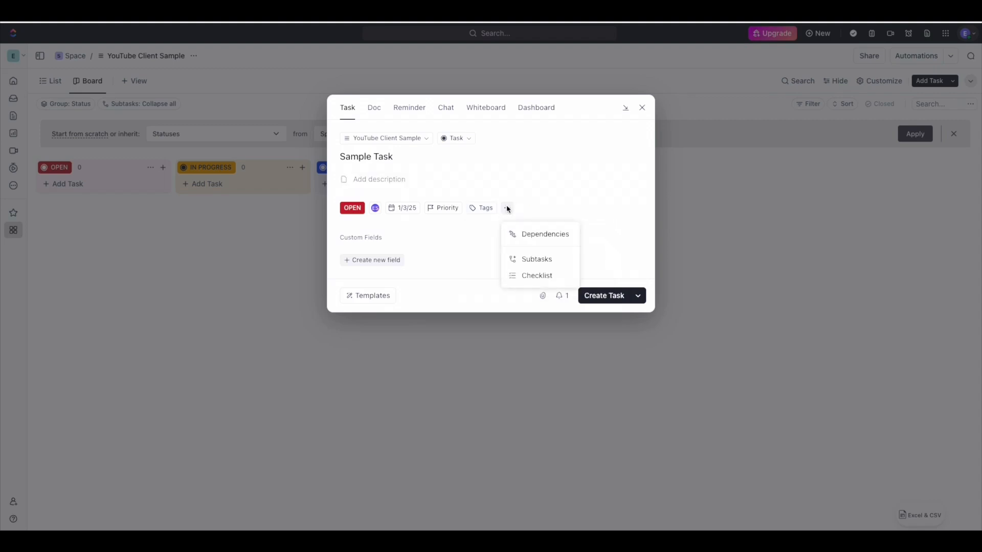
click(545, 235)
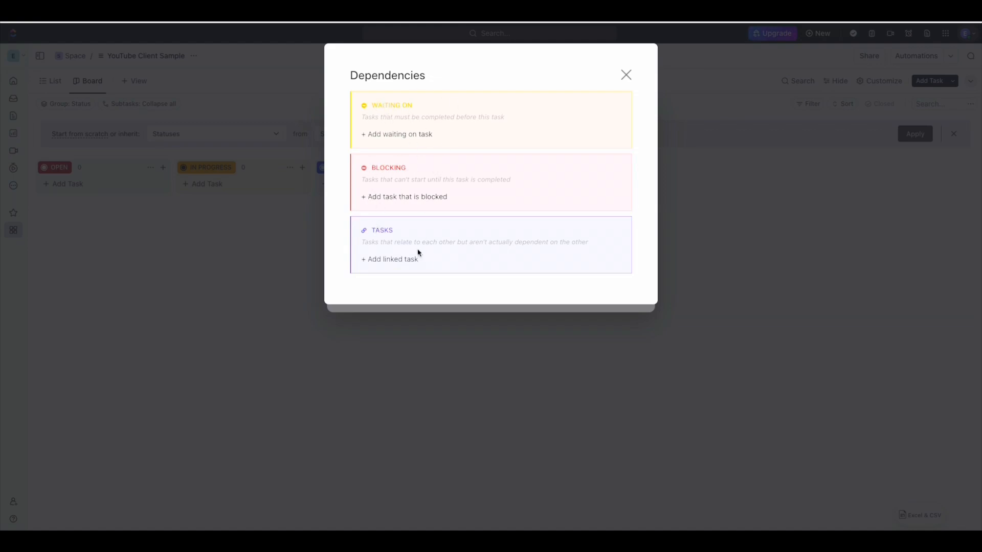
click(631, 82)
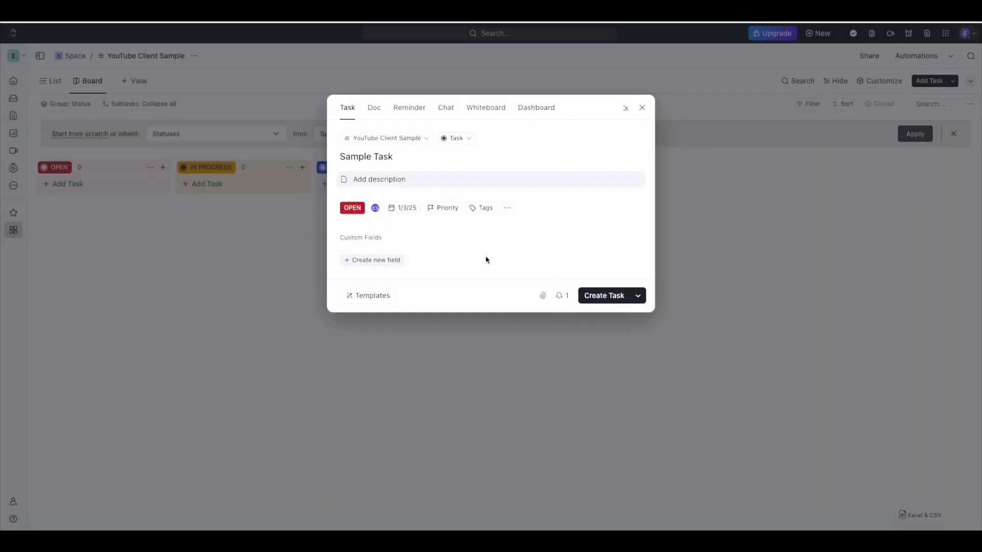
Step: Add three subtasks to Sample Task named Sample Task 1, Sample Task 2 and Sample Task 3
click(508, 208)
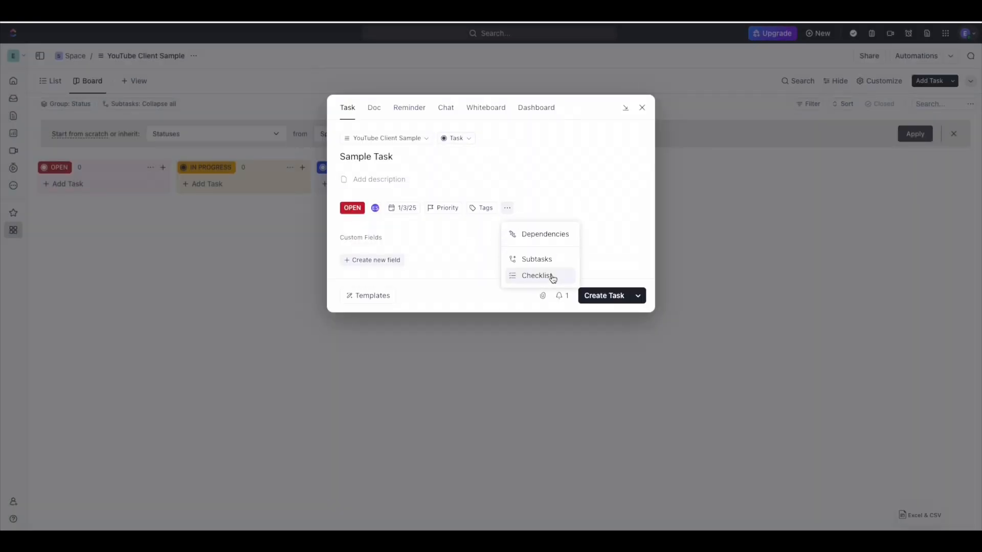
click(543, 259)
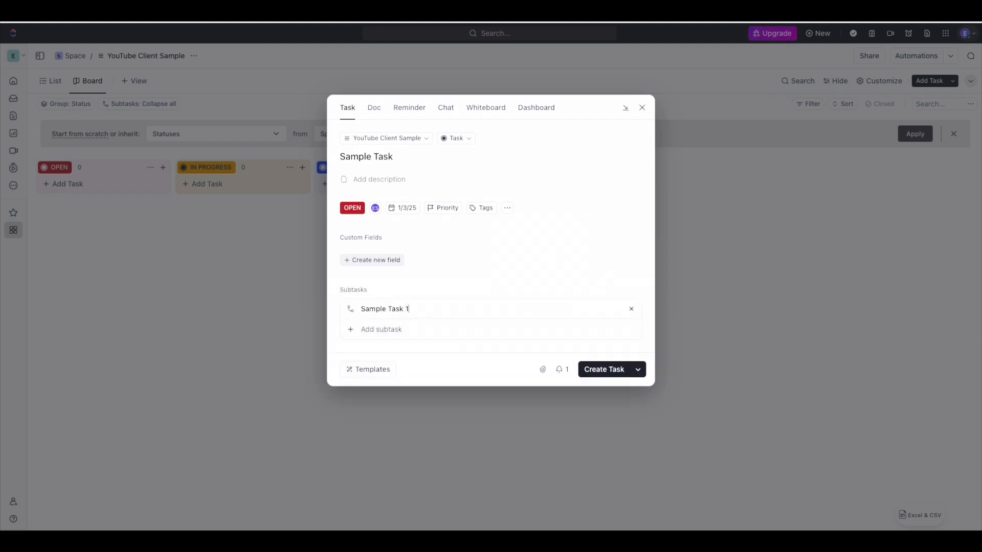
key(Return)
text(Sample Task 2)
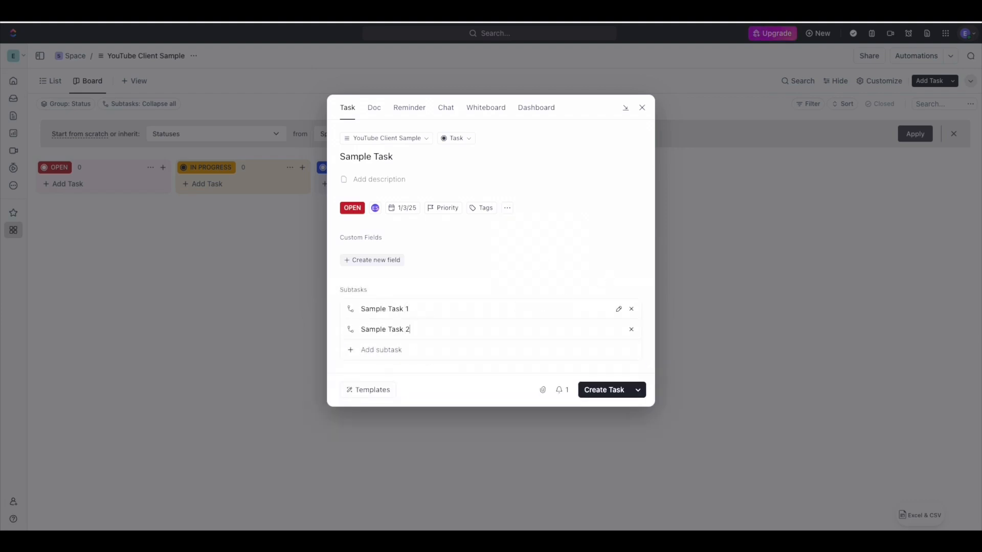
key(Return)
text(Sample Task 3)
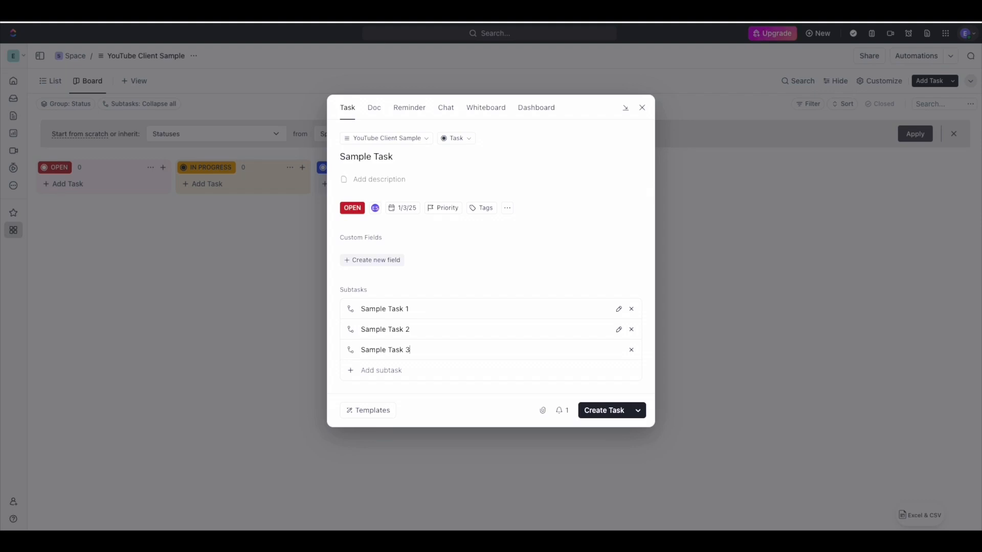
key(Return)
click(551, 195)
Step: Add a checklist to Sample Task with the items Reminder 1, Step 2 and Step 3
click(507, 208)
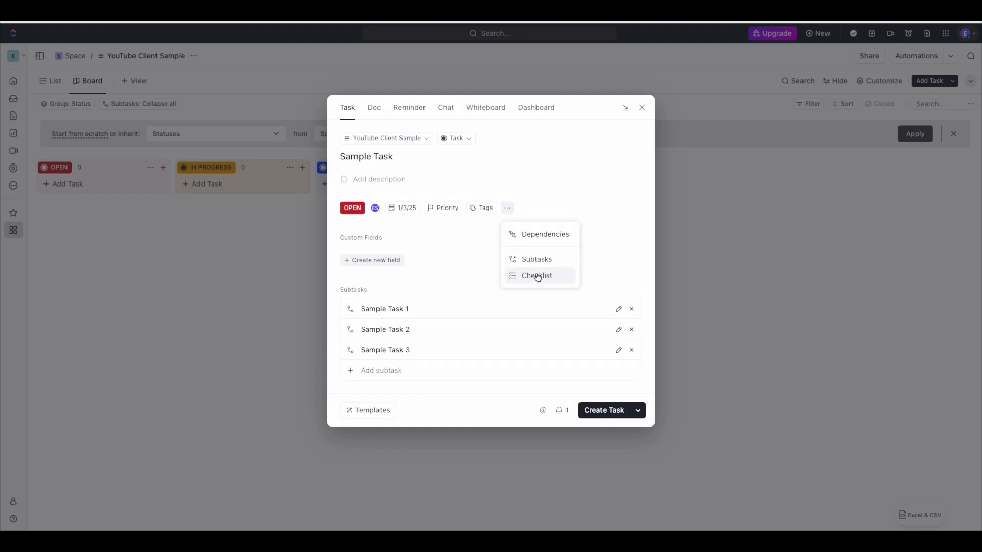
click(537, 276)
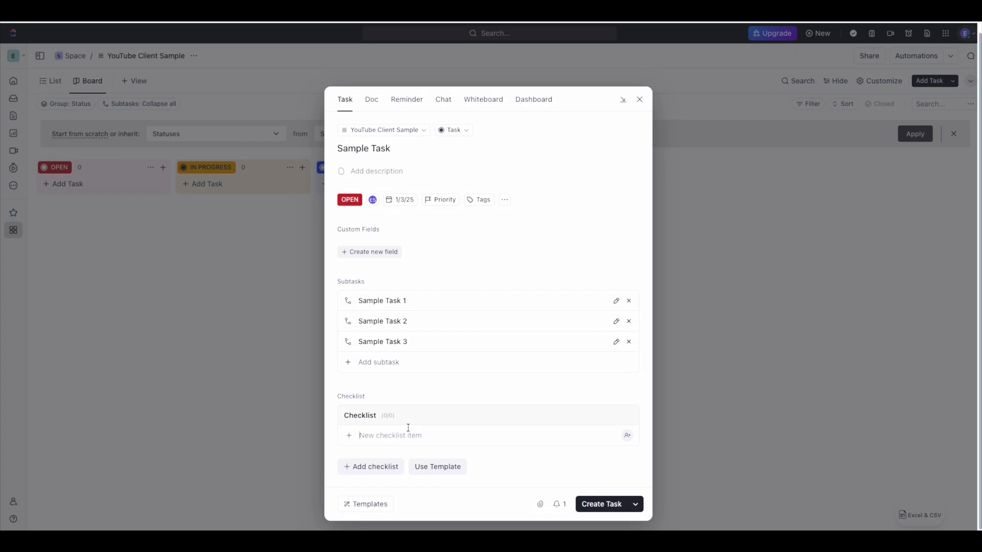
text(Reminder 1)
key(Return)
text(Step 2)
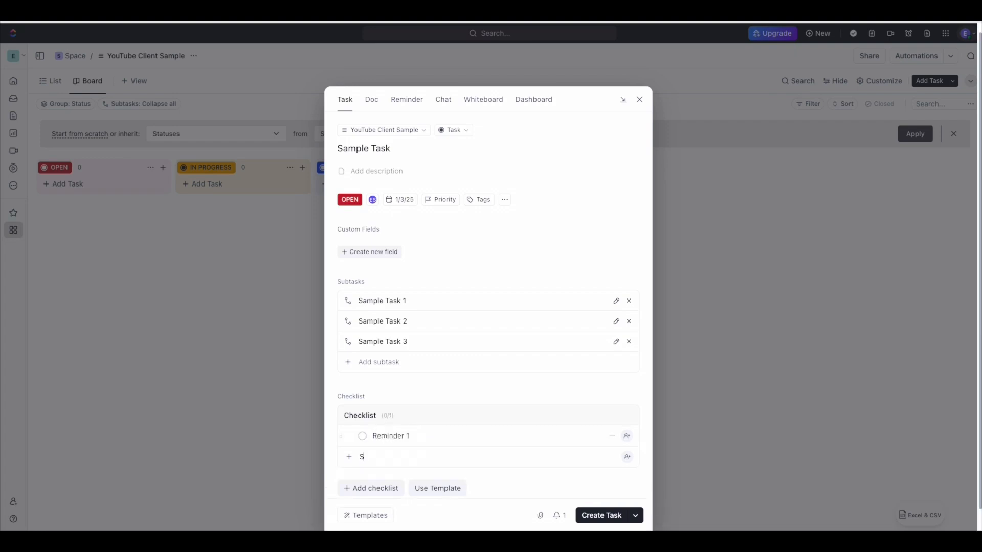
key(Return)
text(Step 3)
key(Return)
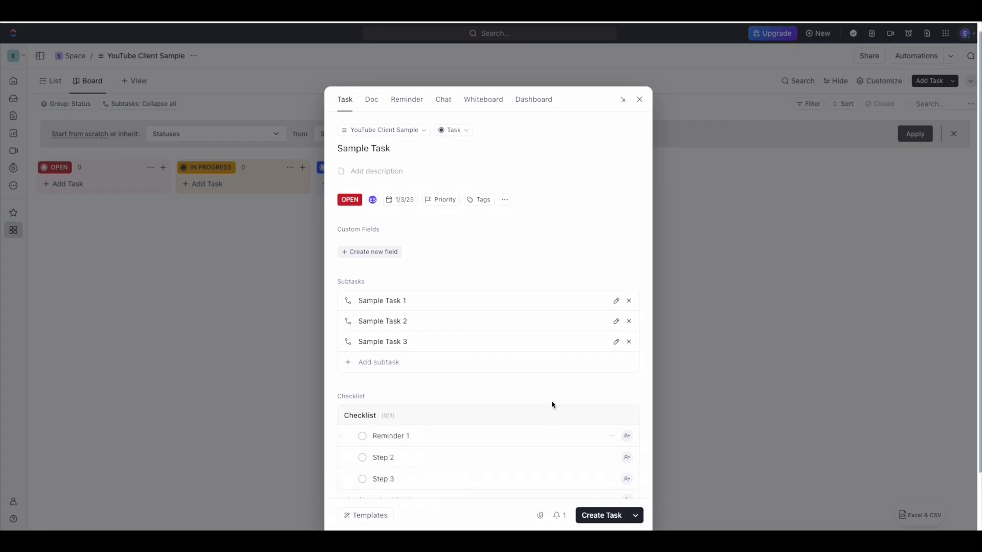
Step: Examine the assignee choices for the Reminder 1 checklist item and the available checklist templates
click(626, 372)
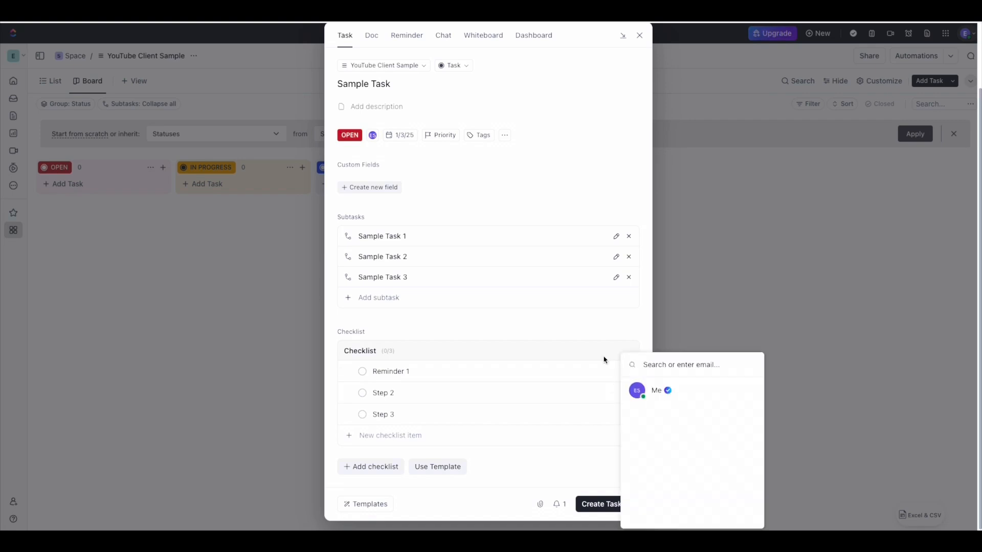
click(572, 331)
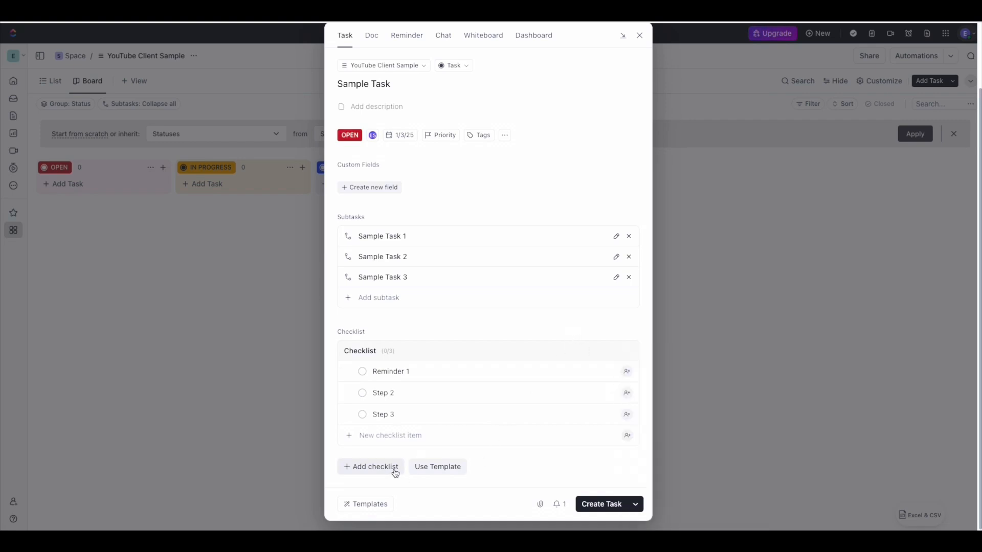
click(429, 468)
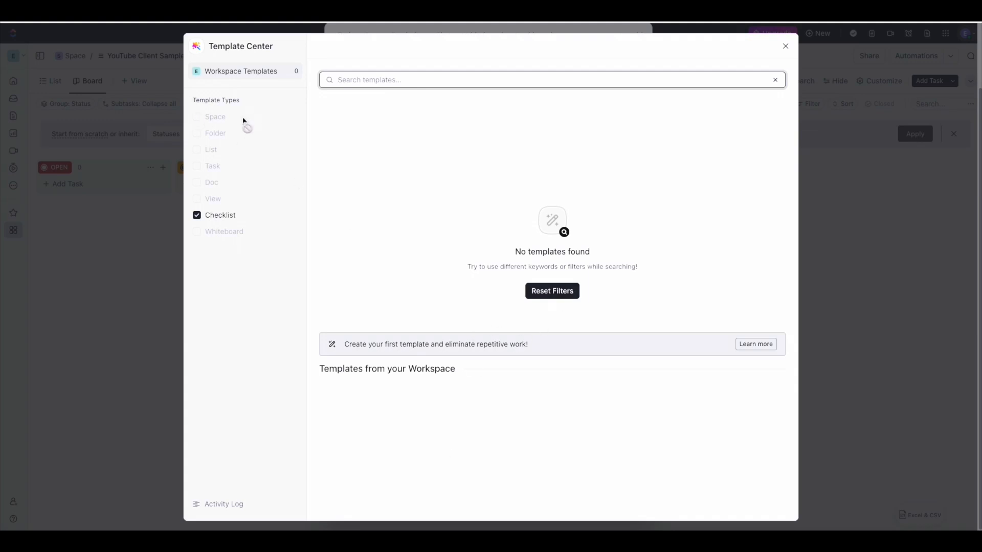
click(784, 47)
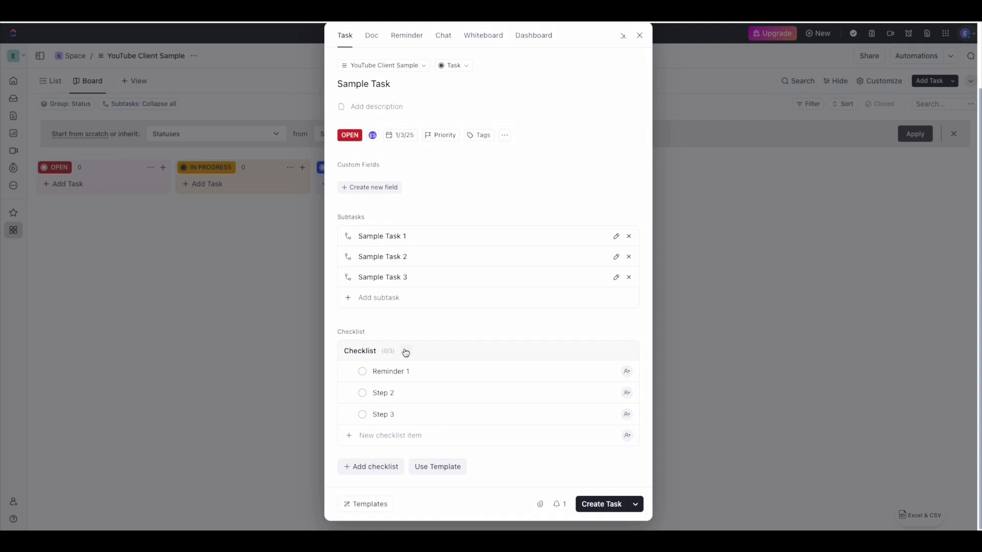
Step: Browse the available ClickUp task templates for Sample Task in the Template Center
click(379, 505)
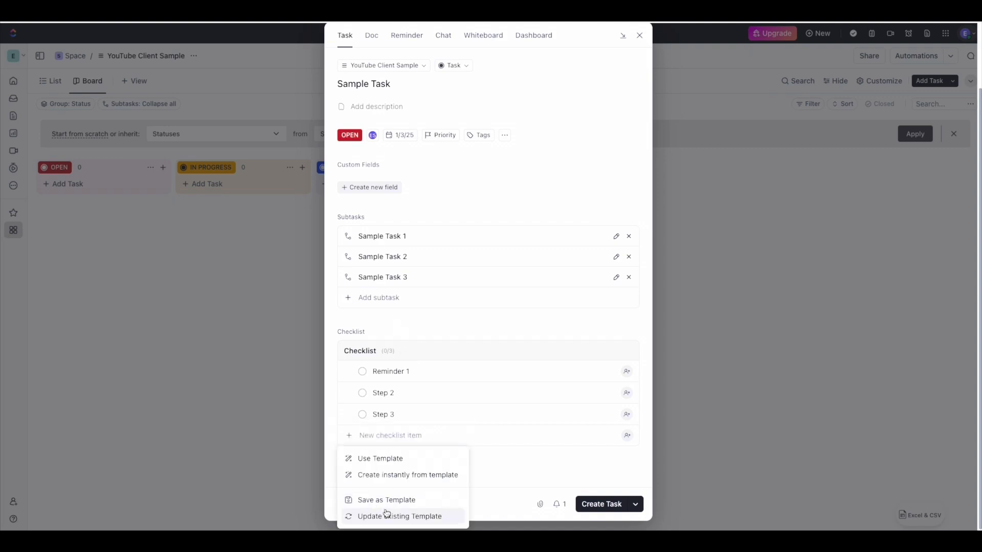
click(387, 460)
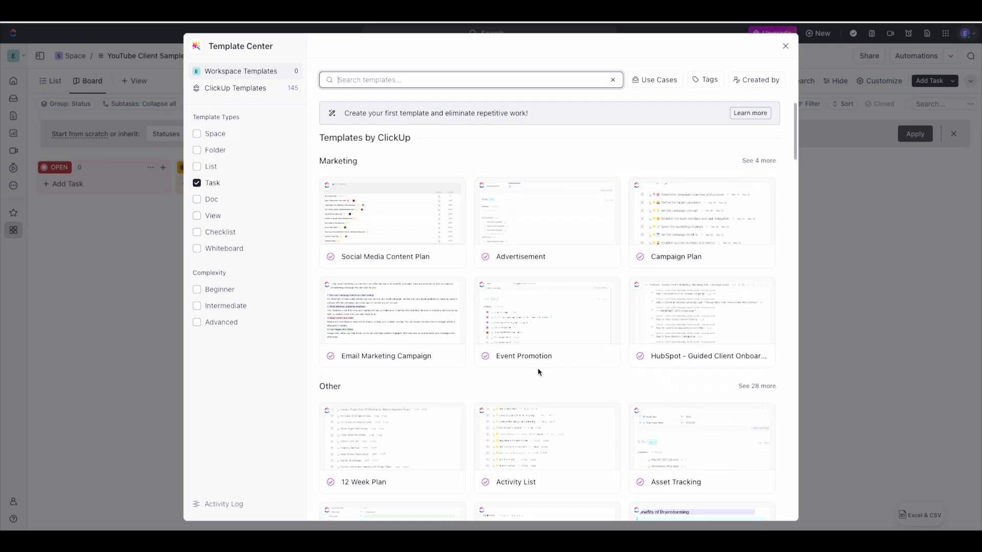
scroll(439, 378, down, 3)
scroll(437, 381, down, 1)
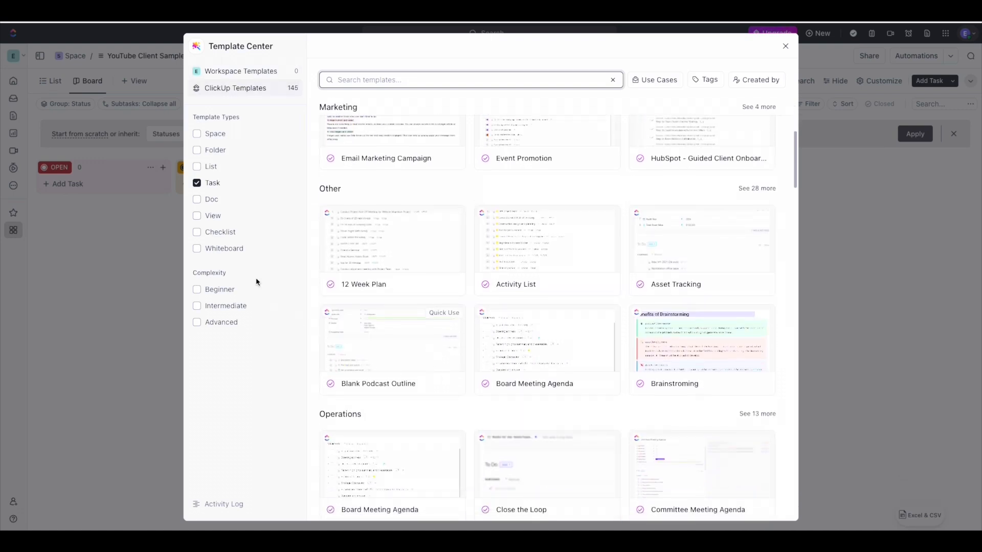
Step: Examine the Space, Folder and List template types in turn, clearing the Task type filter first
click(196, 183)
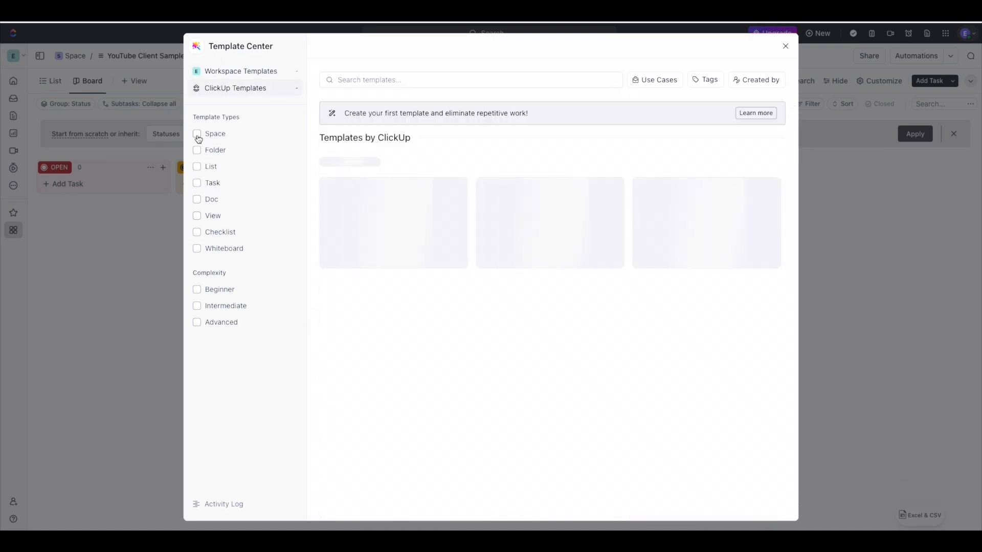
click(197, 133)
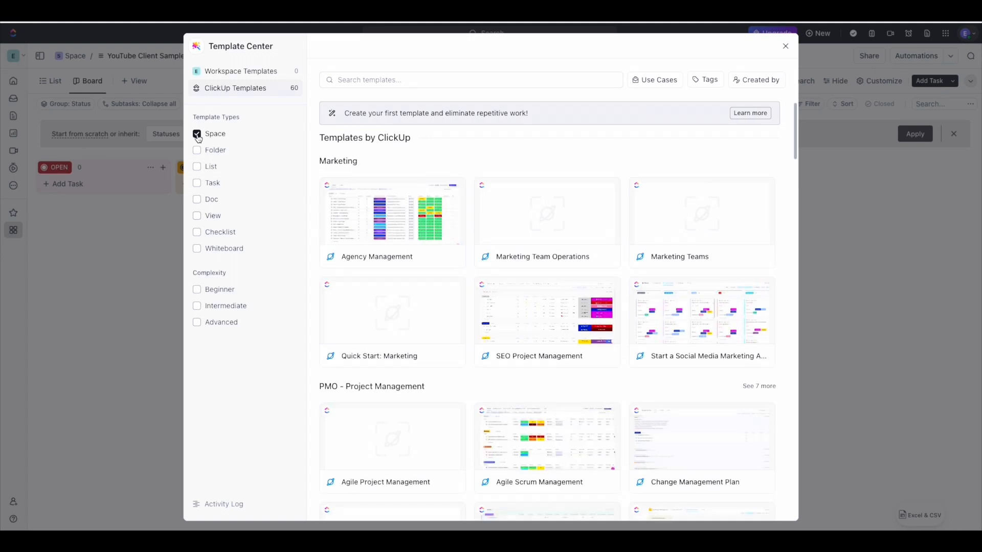
click(196, 150)
click(196, 167)
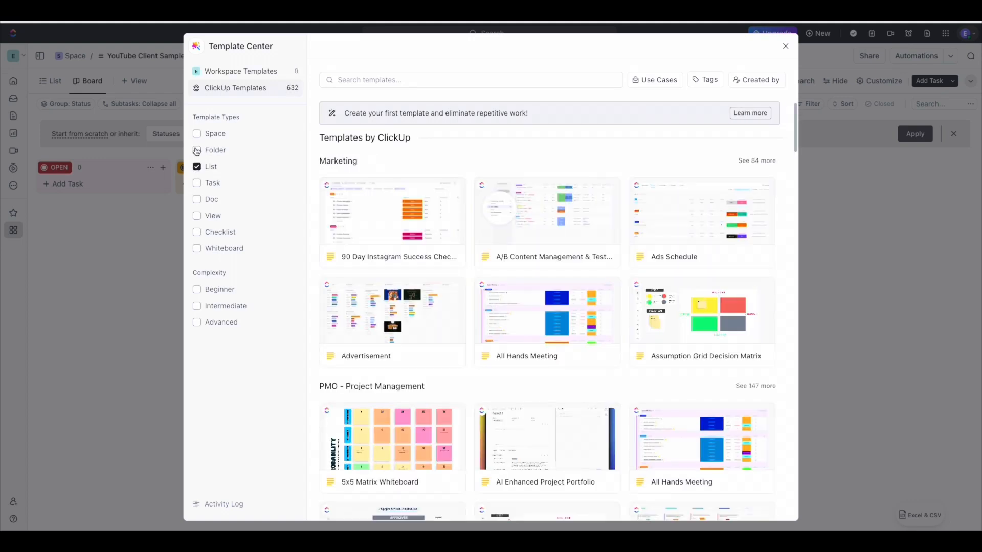
click(197, 167)
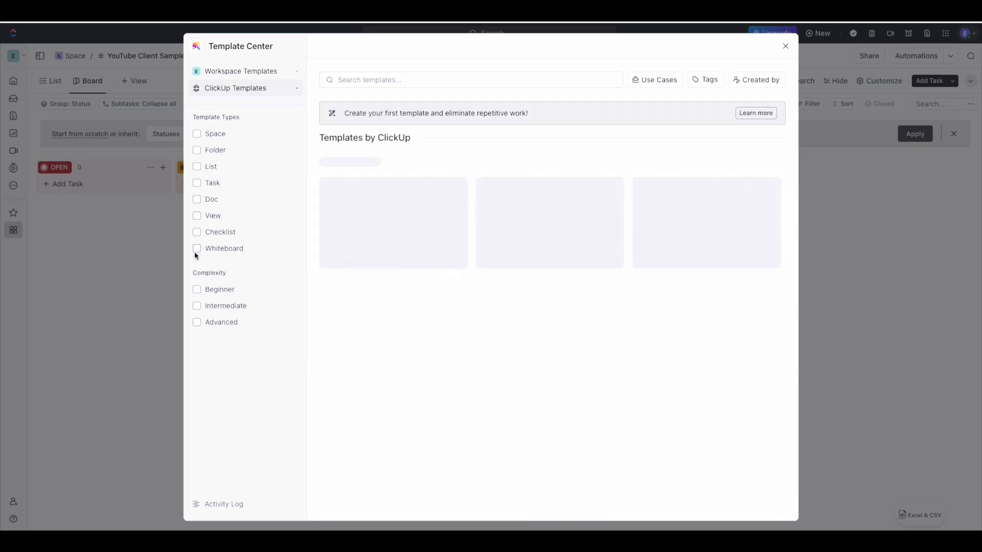
Step: Examine the Beginner and Advanced complexity templates in turn, and close the Template Center without applying one
click(197, 290)
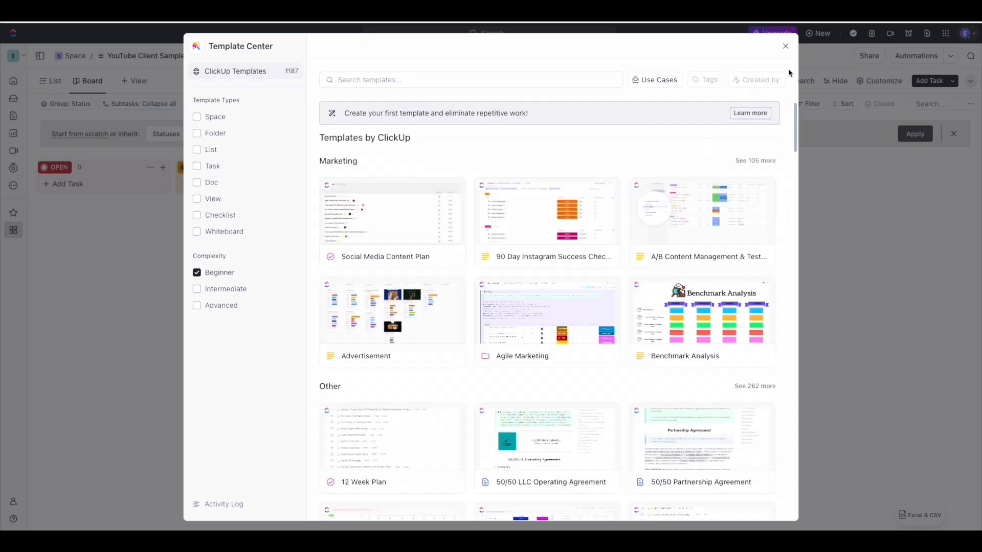
scroll(730, 308, down, 3)
scroll(731, 308, up, 3)
click(198, 279)
click(195, 323)
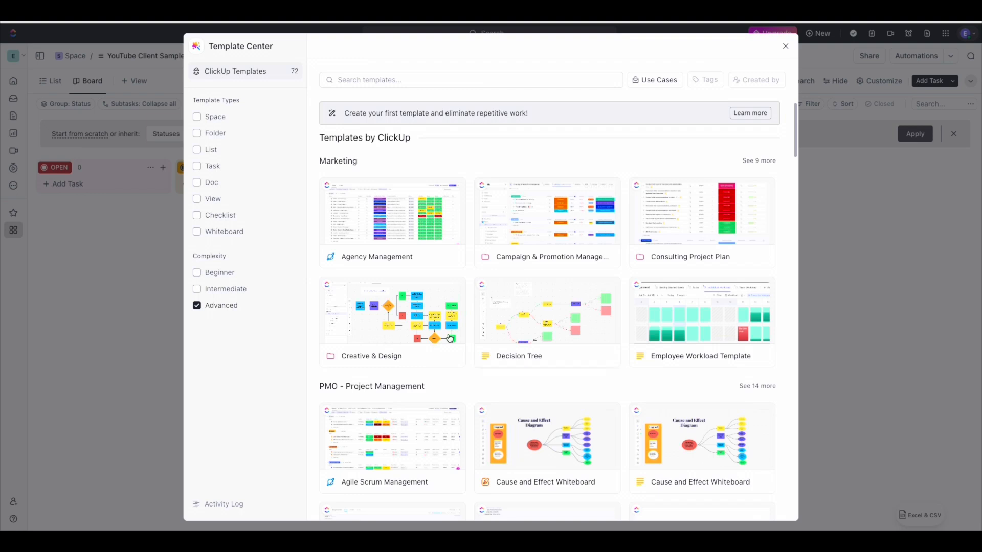
click(786, 46)
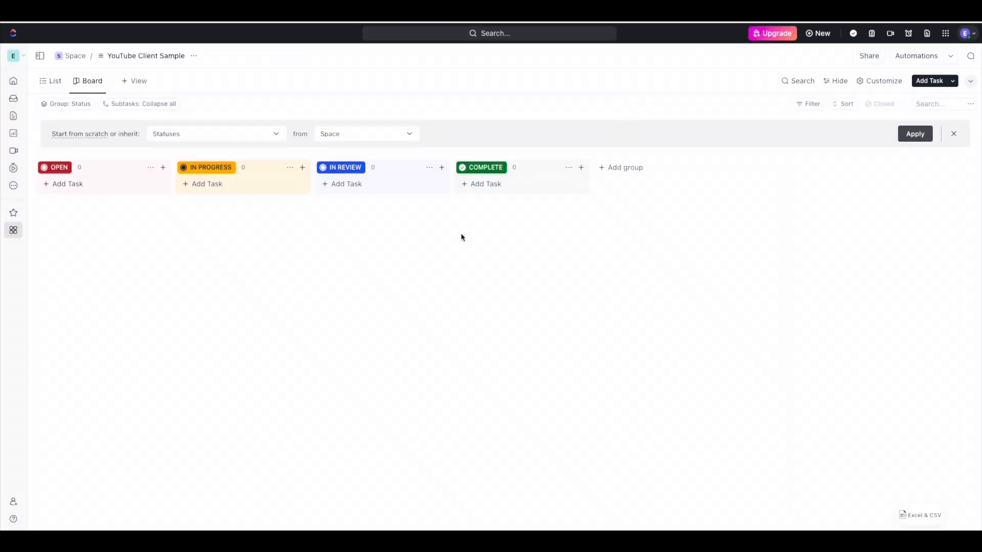
Step: Look at the List and Board views of YouTube Client Sample and try adding a Calendar view
click(50, 81)
click(88, 81)
click(136, 81)
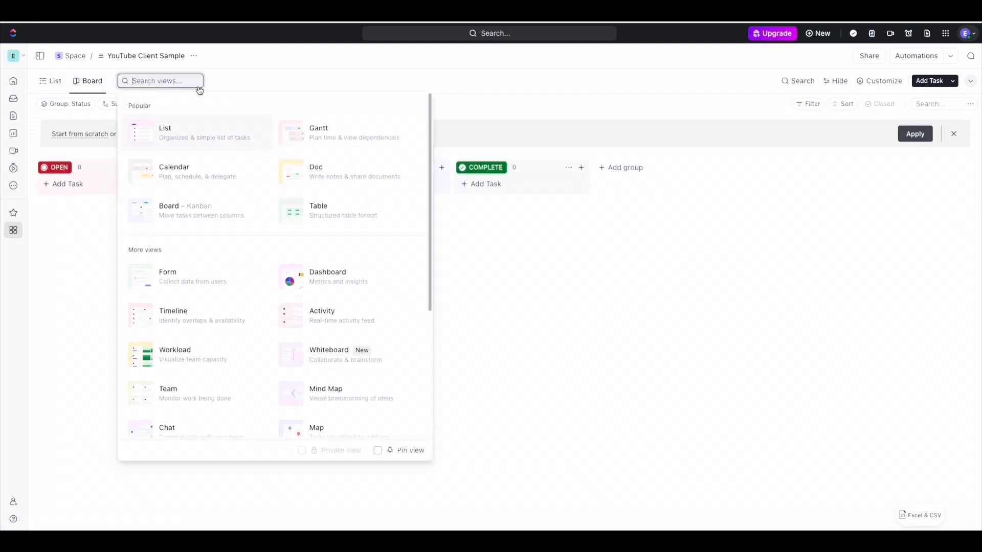
click(198, 167)
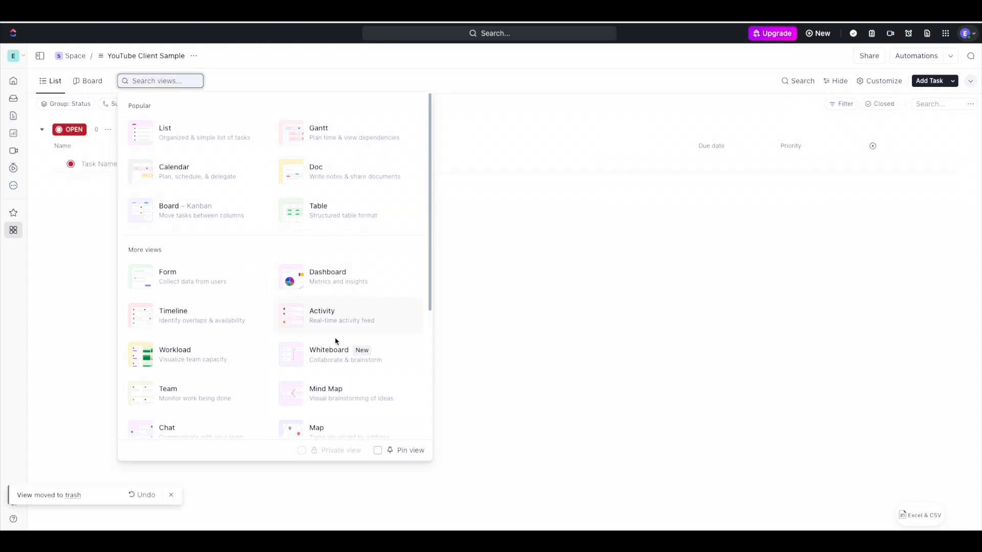
Step: Add a Dashboard view to YouTube Client Sample without choosing a template, and return to the Board view by way of the List view
scroll(330, 358, down, 1)
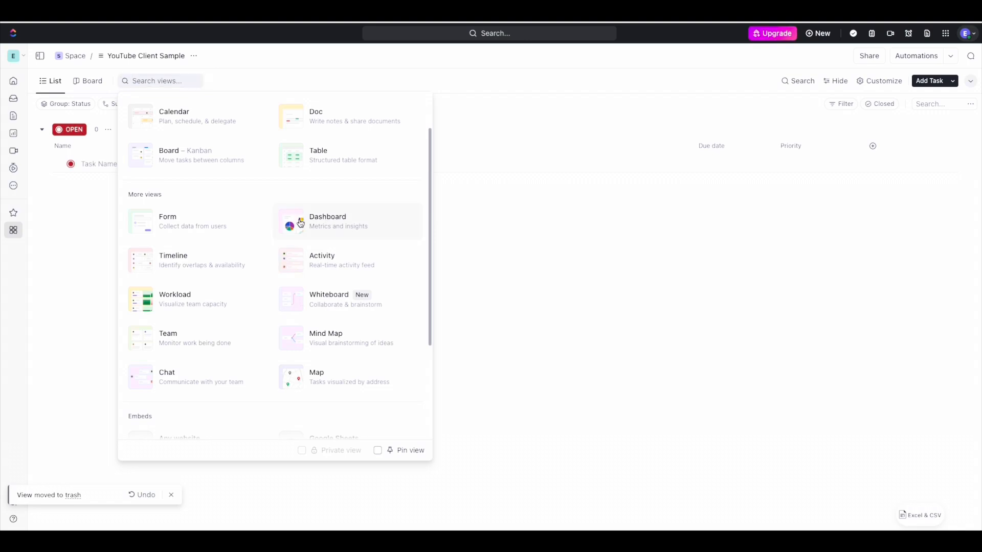
click(299, 221)
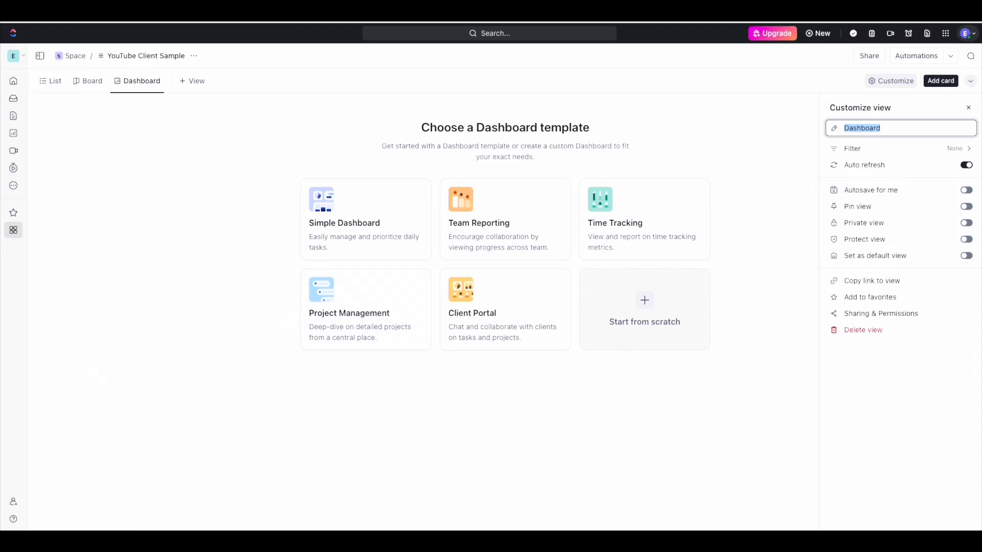
click(52, 81)
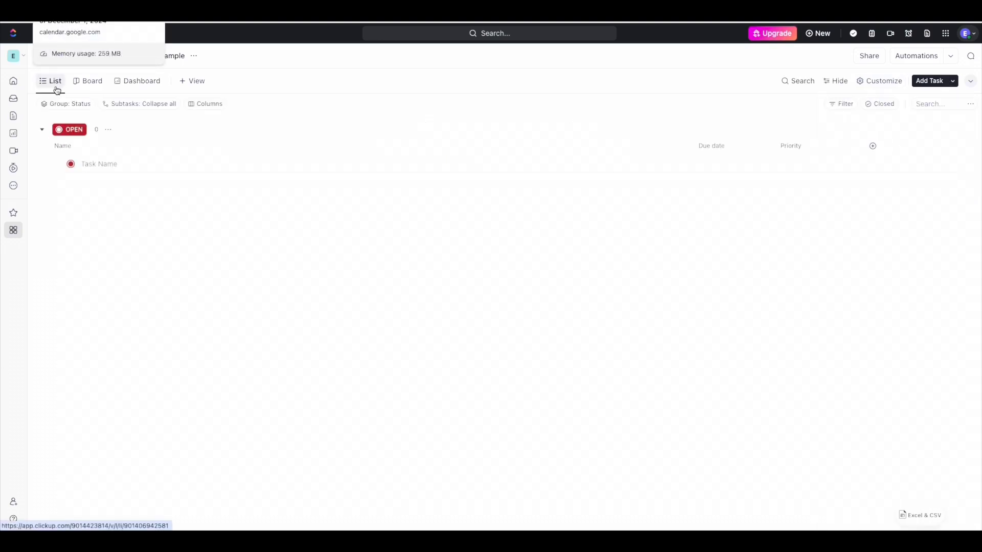
click(93, 82)
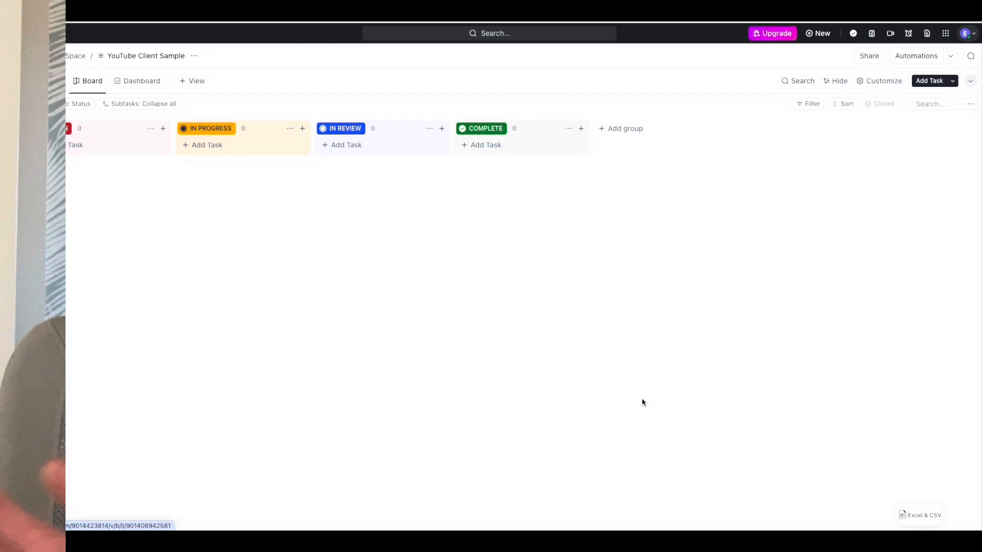